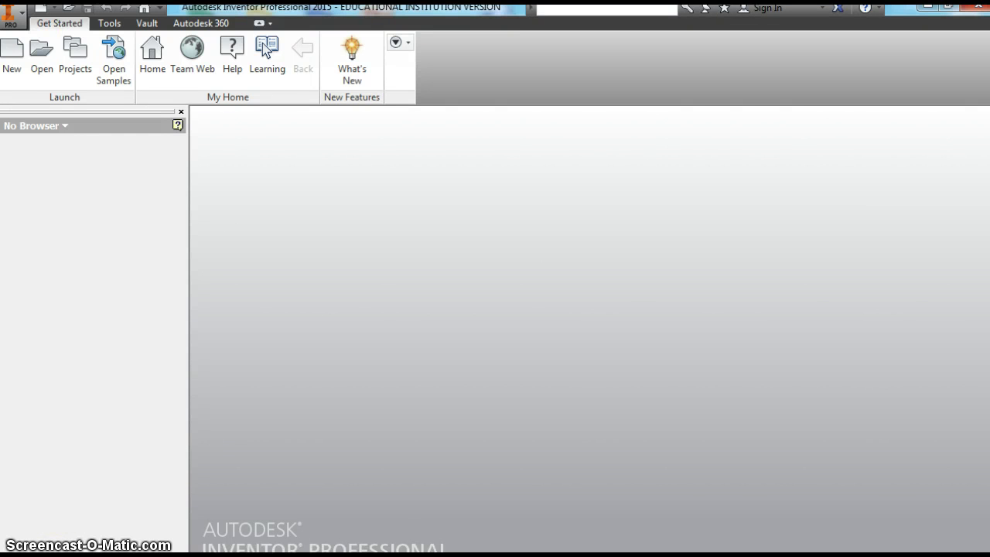
Create a new part document from the Standard (in).ipt English template.
left_click(19, 61)
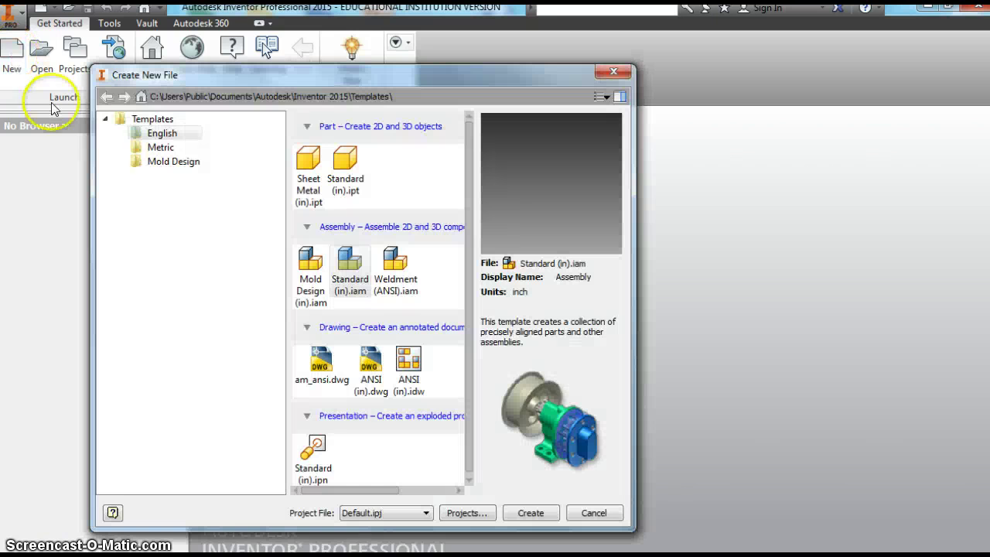
left_click(343, 161)
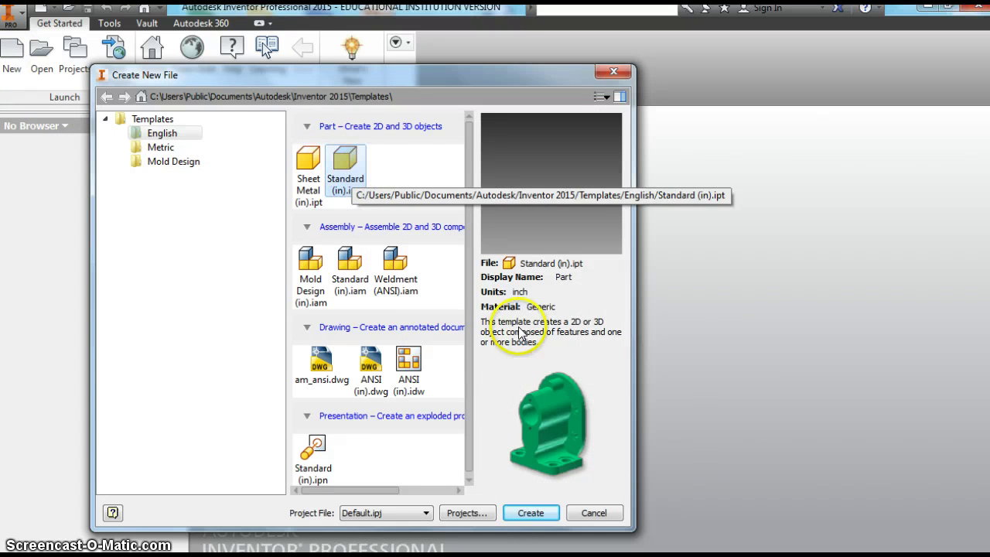
left_click(531, 513)
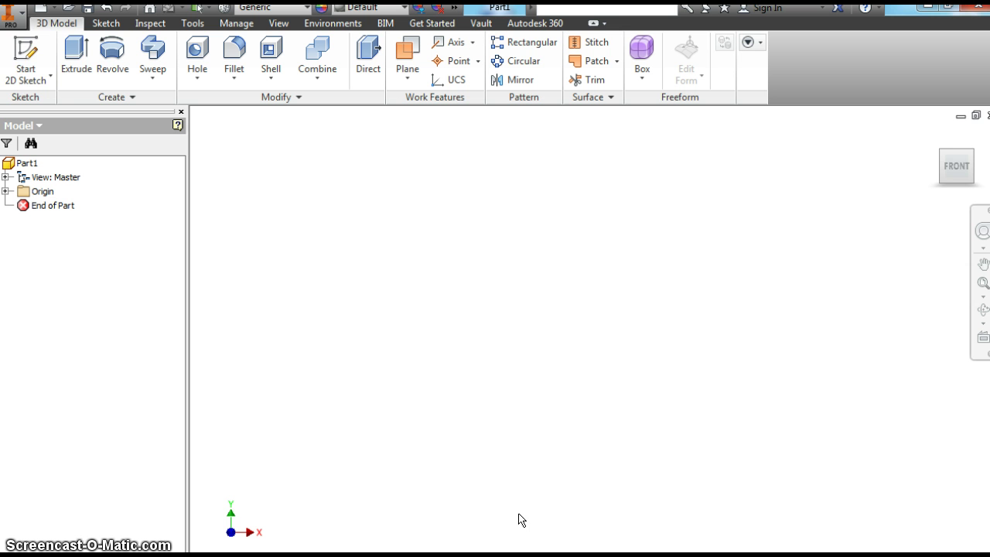
Start a 2D sketch on the XY plane and draw a two-corner rectangle.
left_click(24, 50)
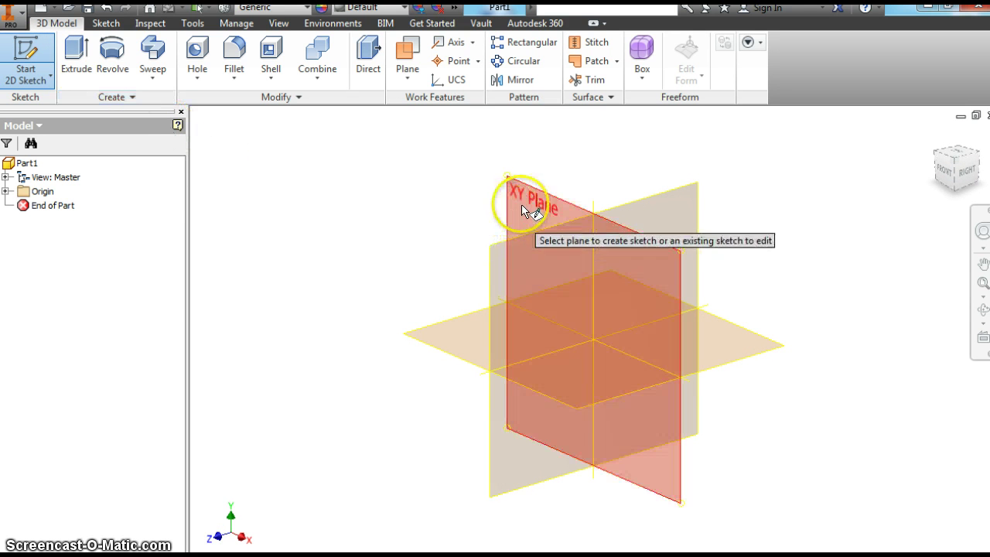
left_click(529, 210)
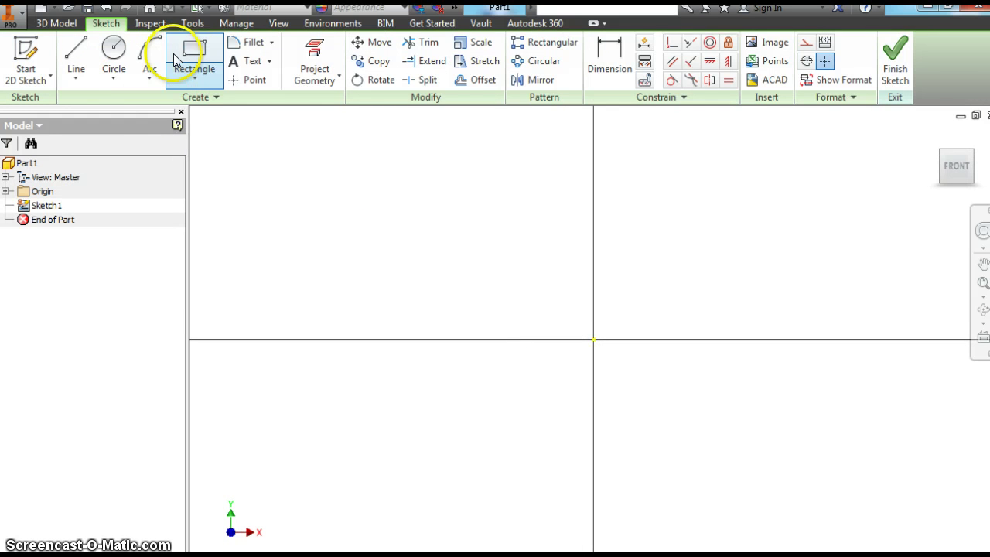
left_click(194, 51)
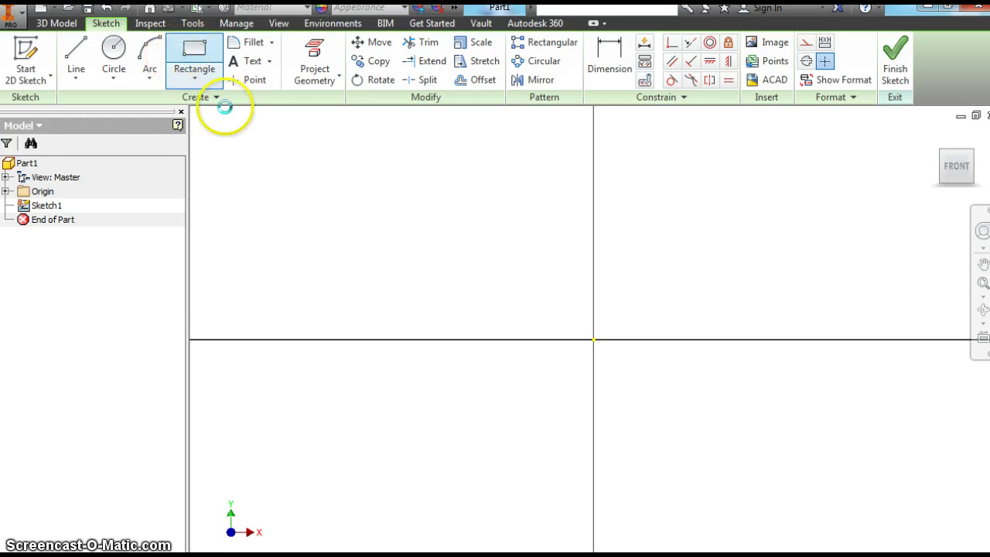
left_click(400, 172)
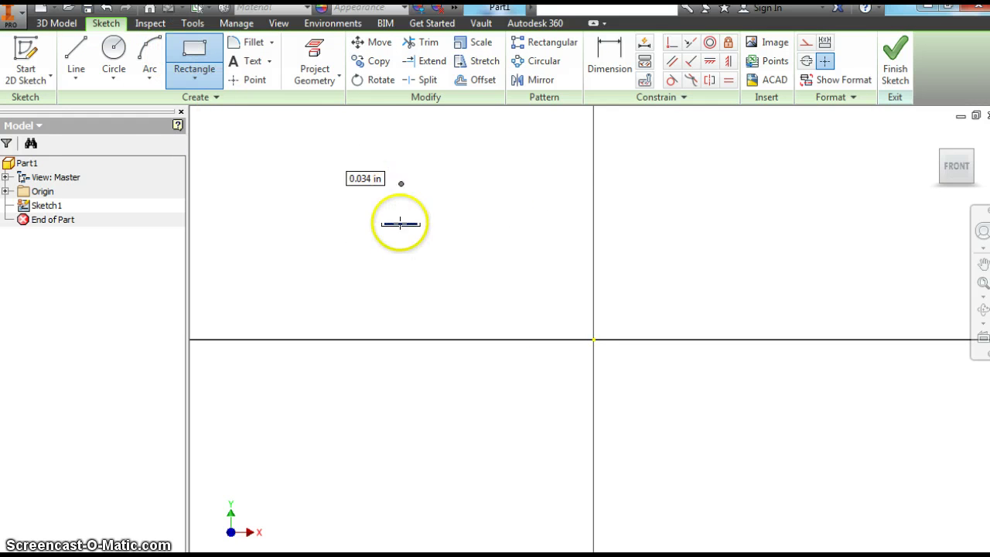
left_click(581, 331)
right_click(641, 273)
left_click(691, 255)
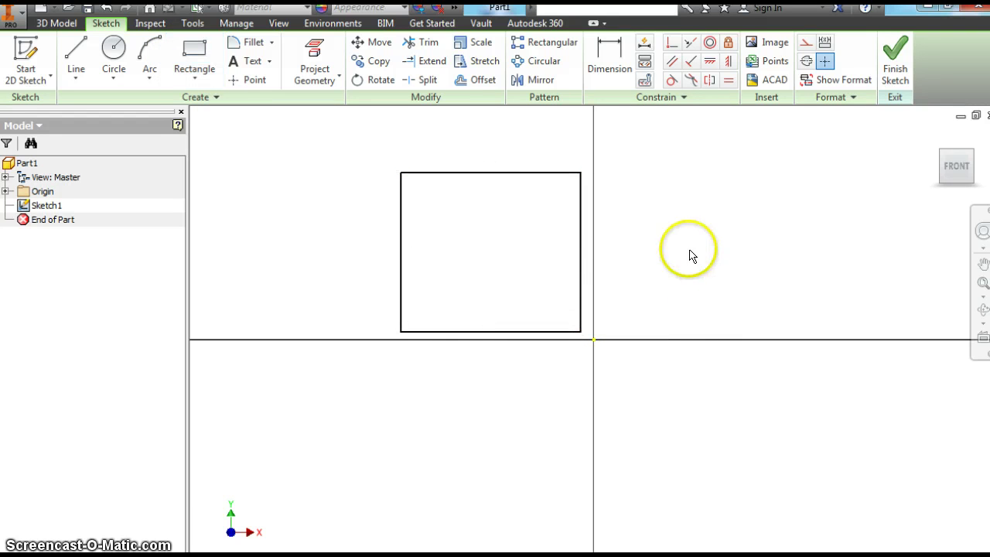
Dimension the rectangle's top edge to 8 and right edge to 20.
left_click(609, 58)
left_click(479, 173)
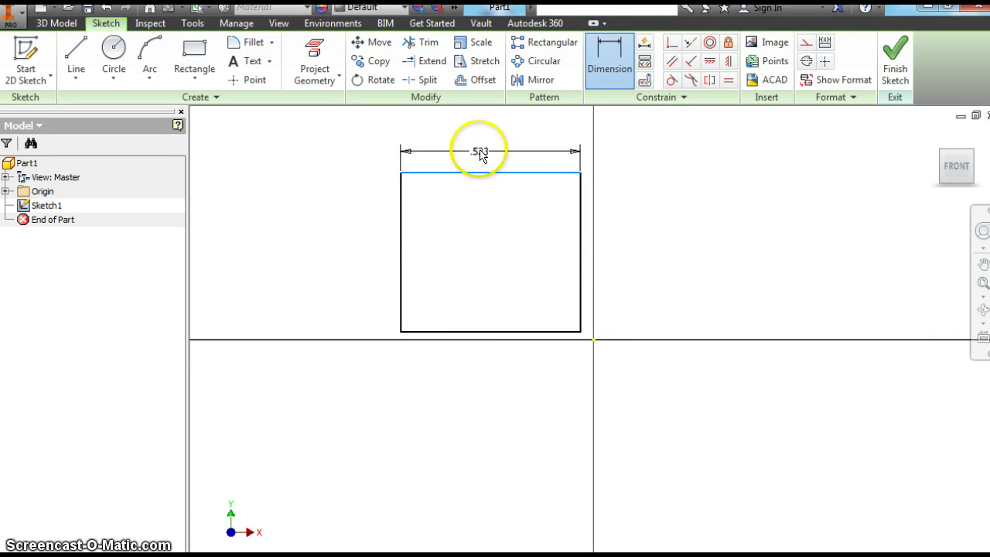
left_click(480, 154)
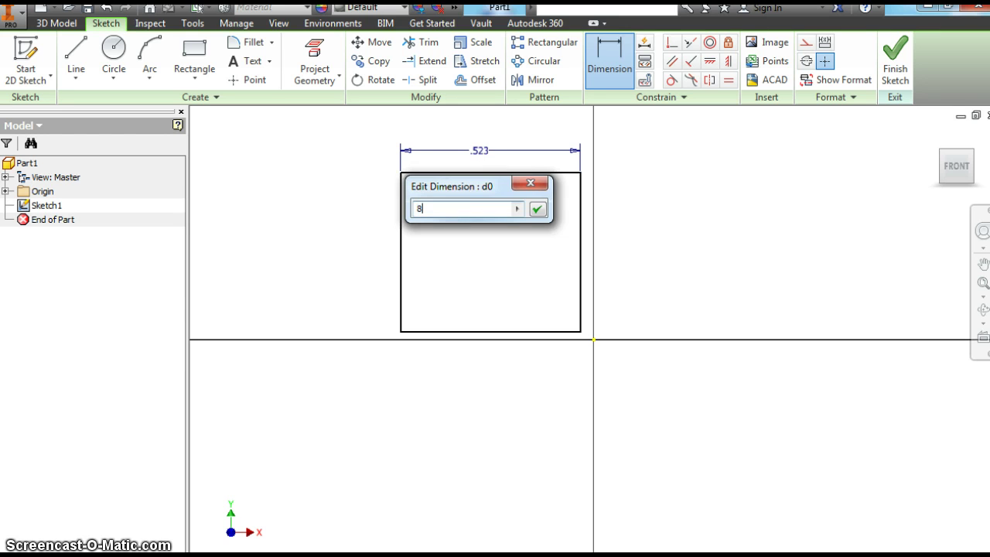
left_click(538, 210)
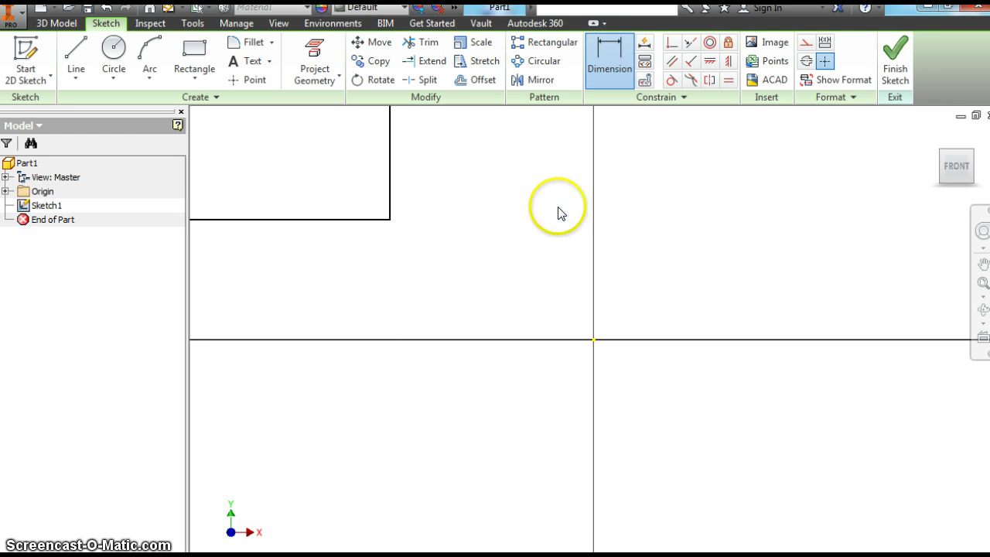
left_click(957, 172)
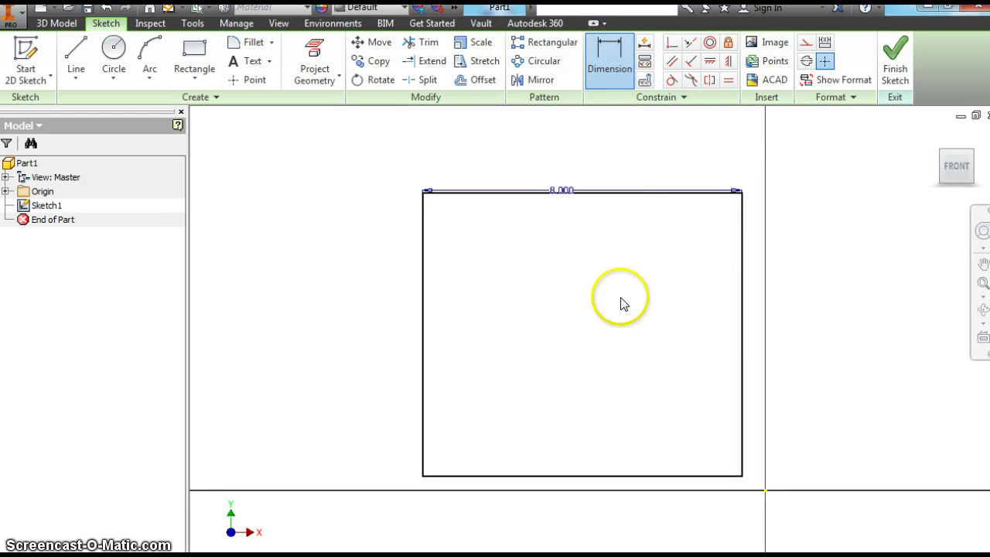
left_click(746, 270)
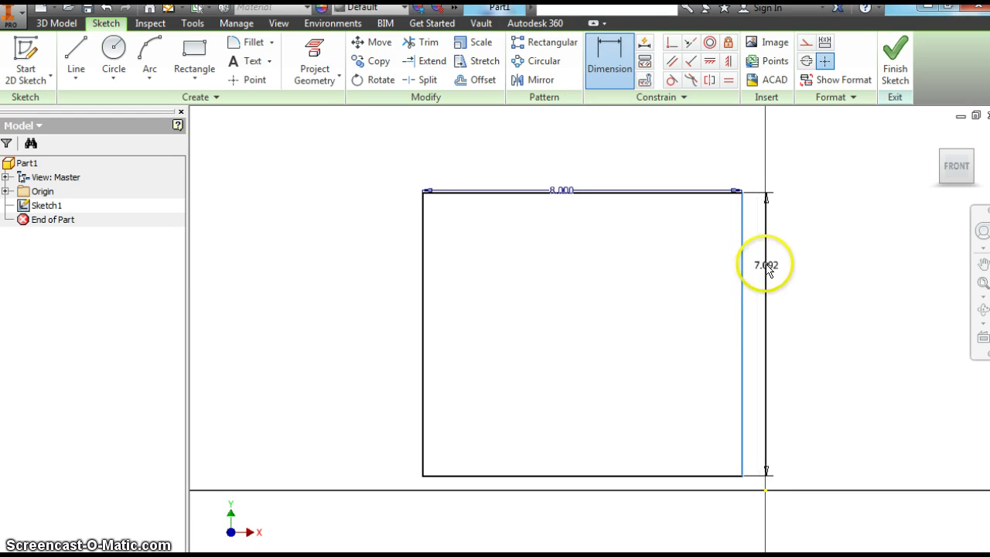
left_click(774, 278)
type("20")
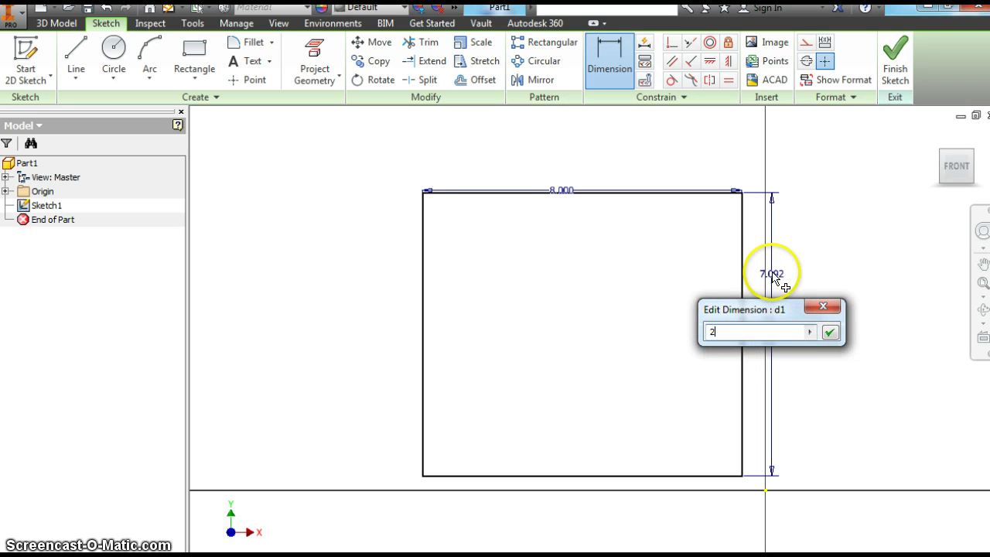
left_click(830, 332)
left_click(955, 169)
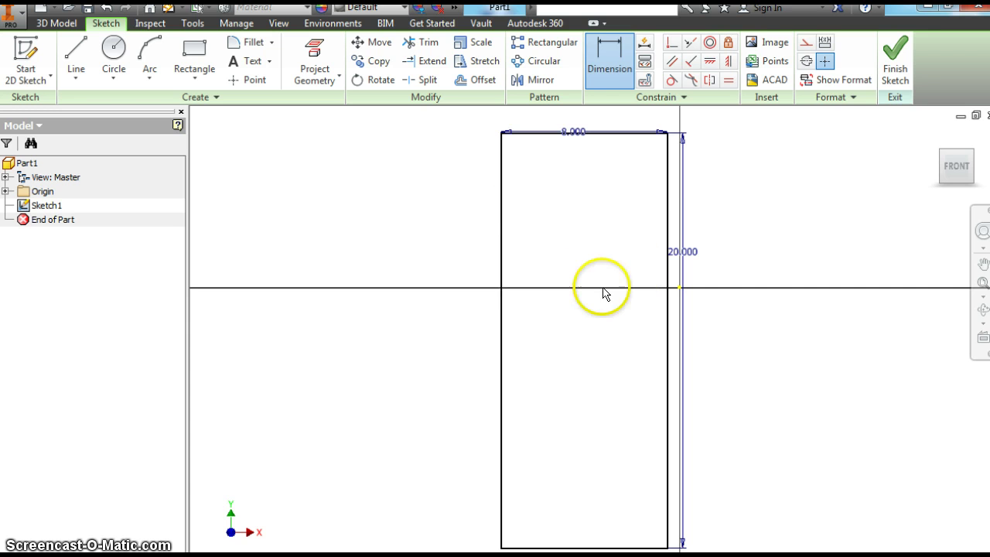
Finish Sketch1 and show the dimensioned rectangle from the home isometric view.
right_click(564, 221)
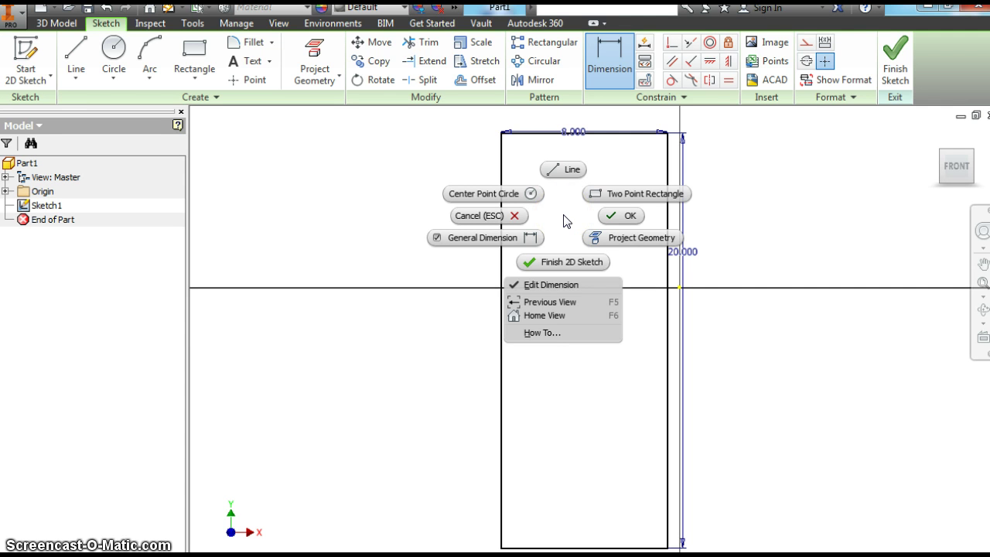
left_click(586, 261)
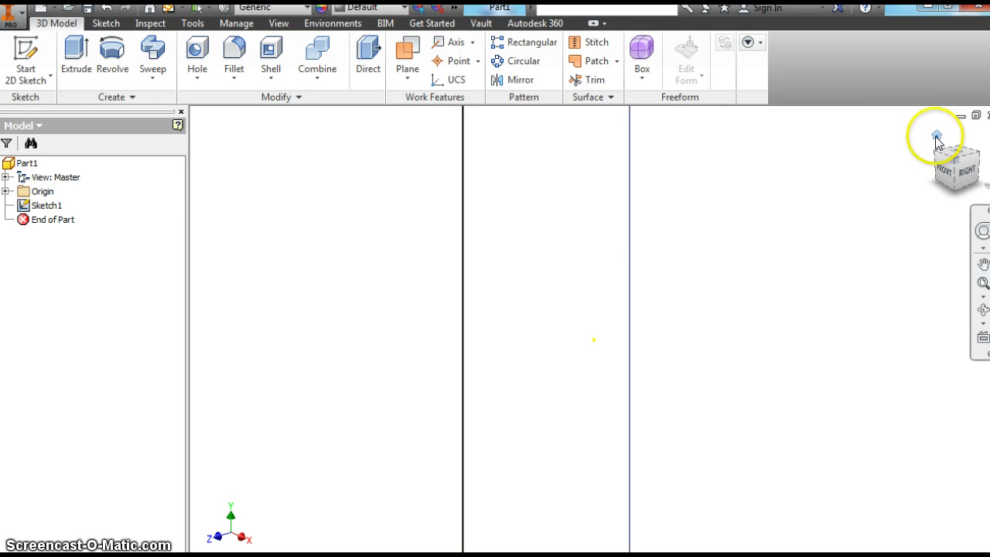
left_click(937, 137)
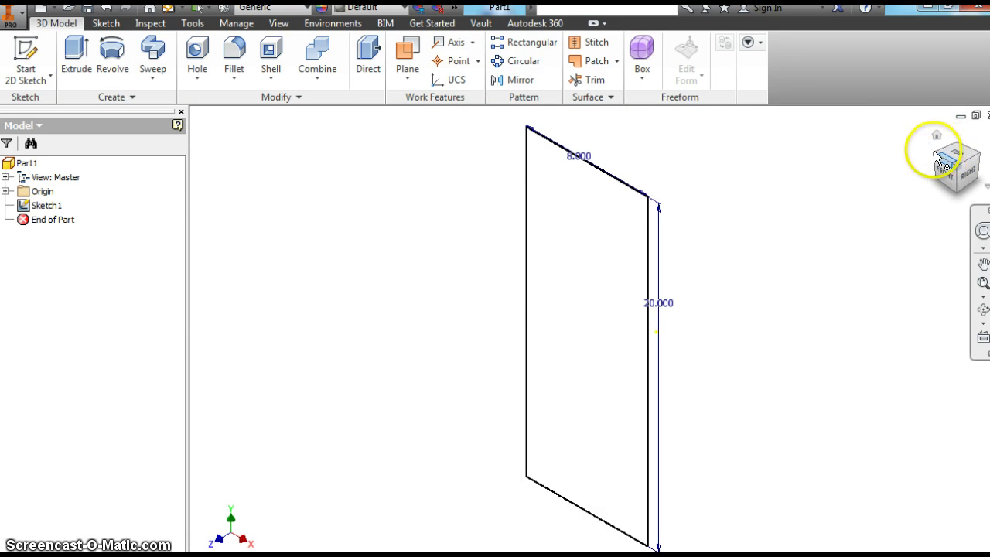
Extrude the 8 by 20 rectangle 5 in, in its original direction, into a block.
left_click(74, 50)
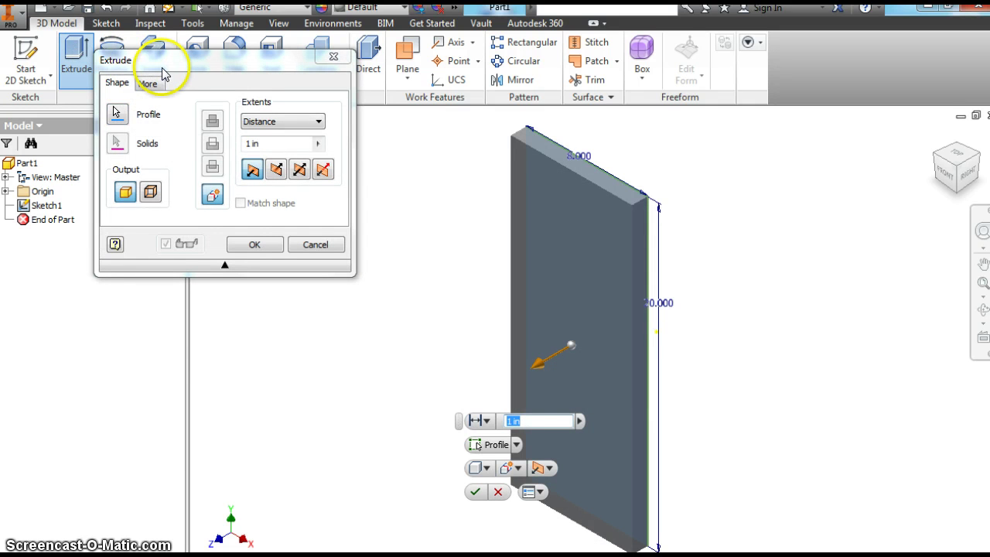
left_click(255, 245)
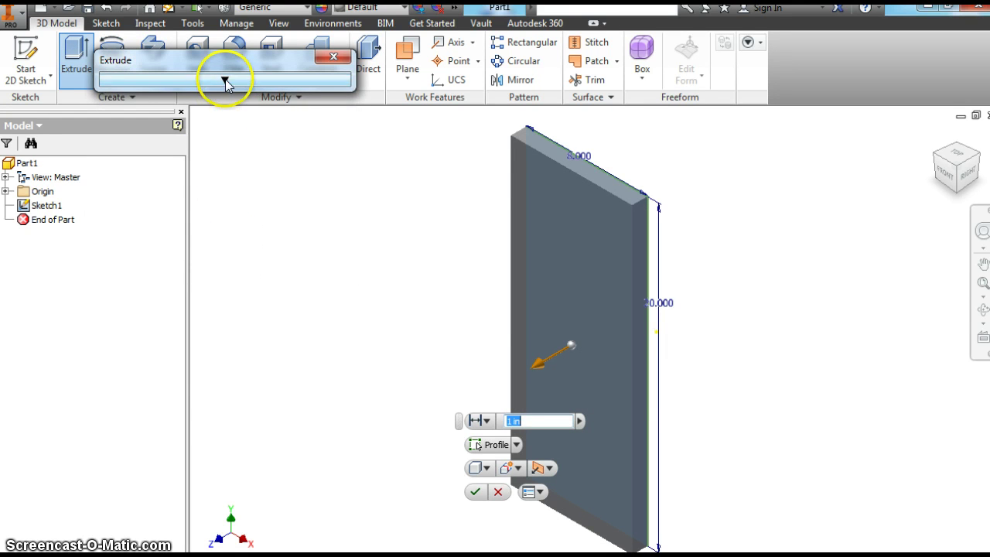
left_click(225, 81)
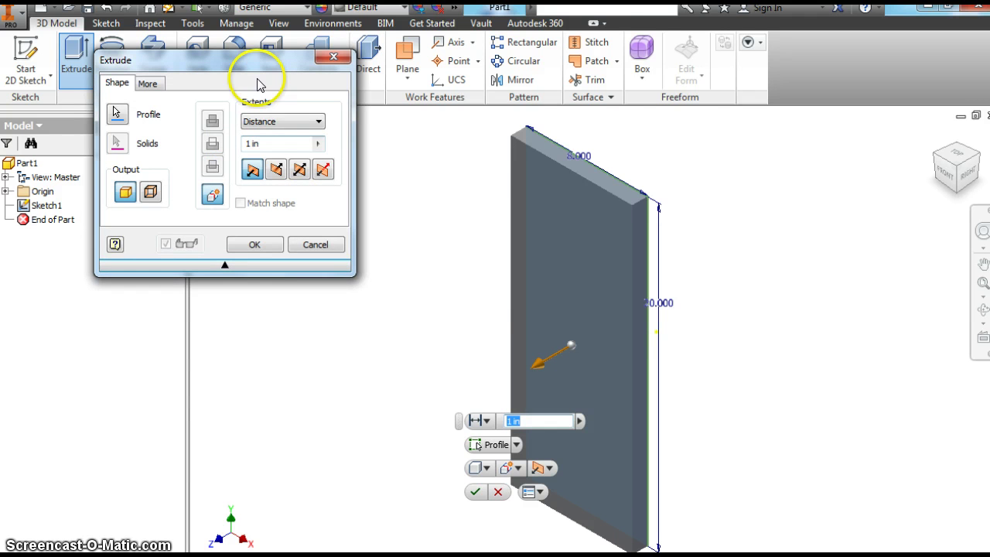
left_click_drag(263, 65, 250, 151)
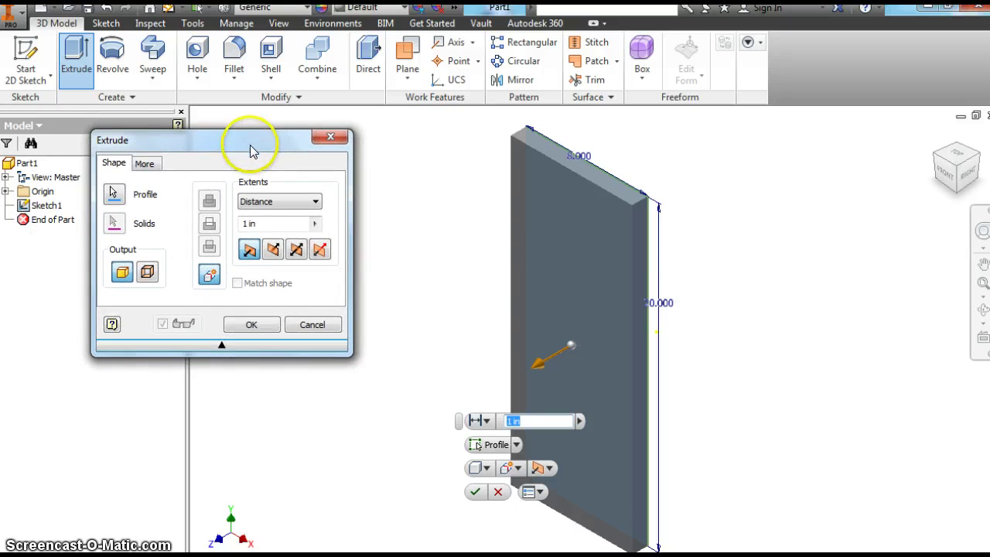
left_click(247, 225)
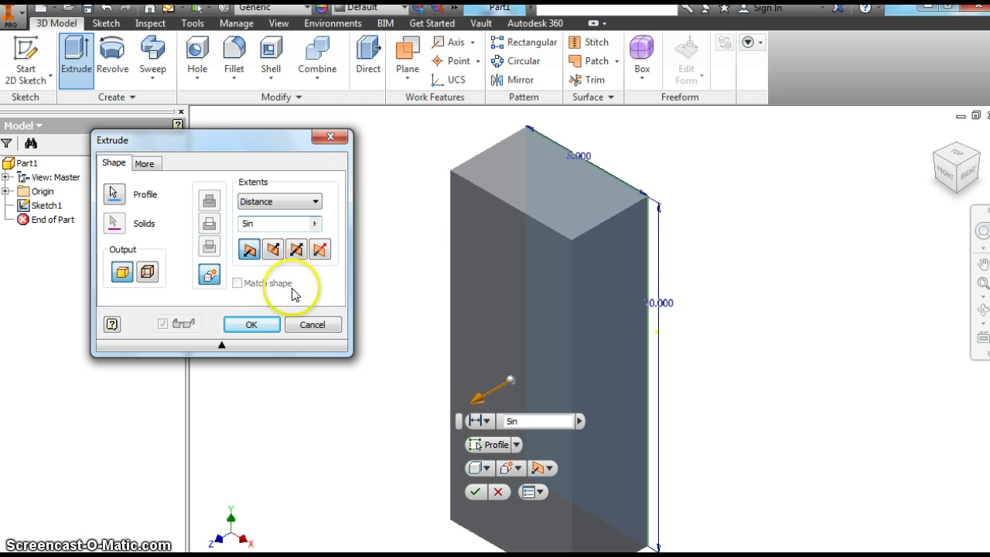
left_click(272, 249)
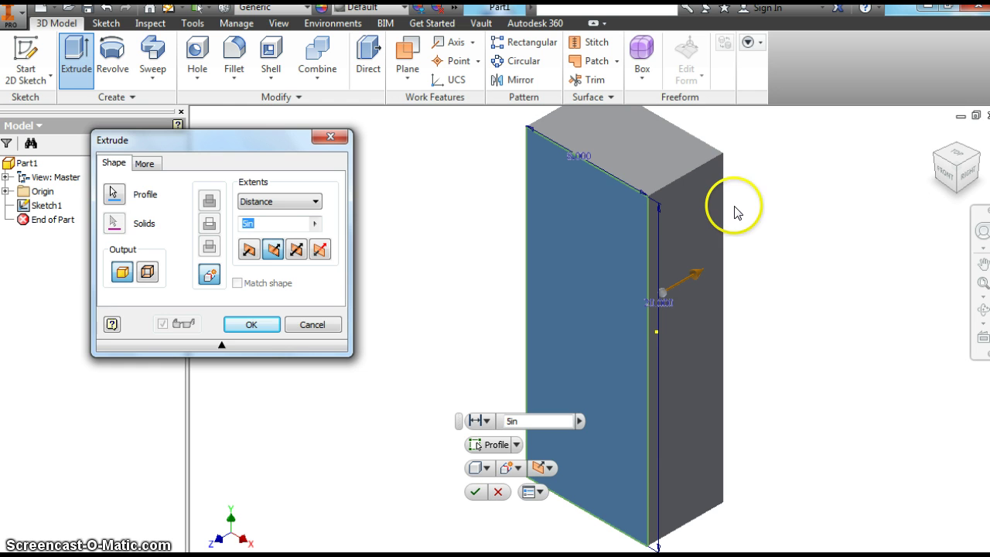
left_click(296, 251)
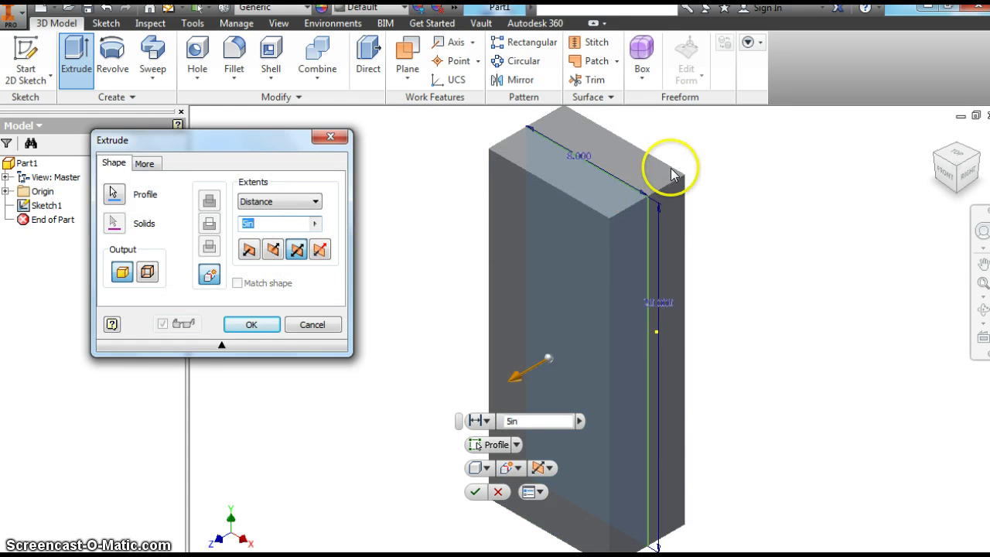
left_click(248, 250)
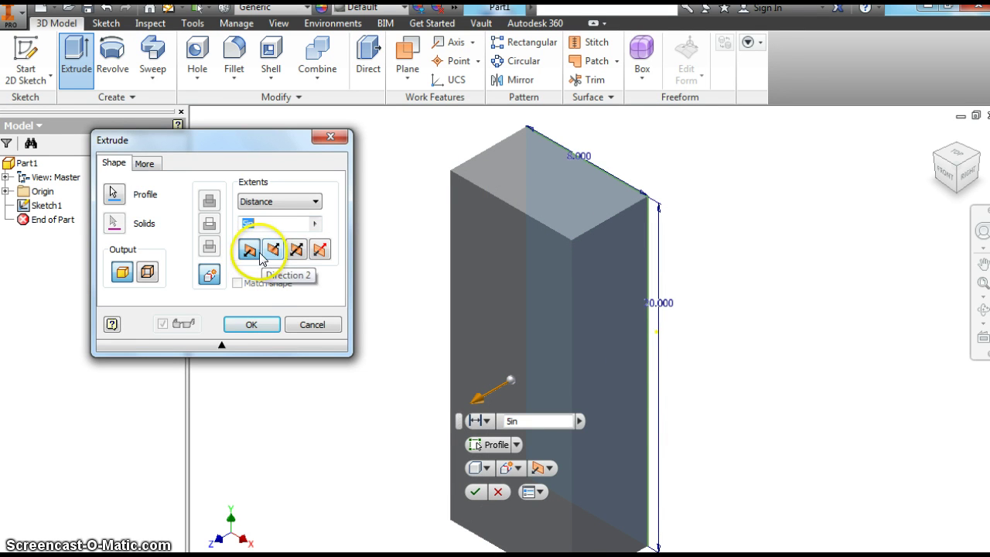
left_click(252, 324)
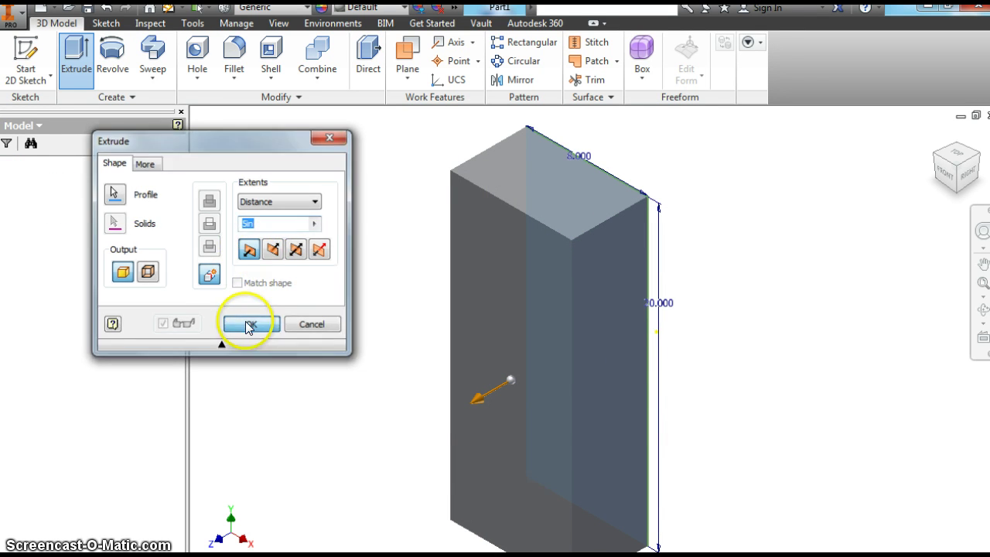
Orbit the block to inspect its underside, then return to the isometric home view.
left_click(934, 136)
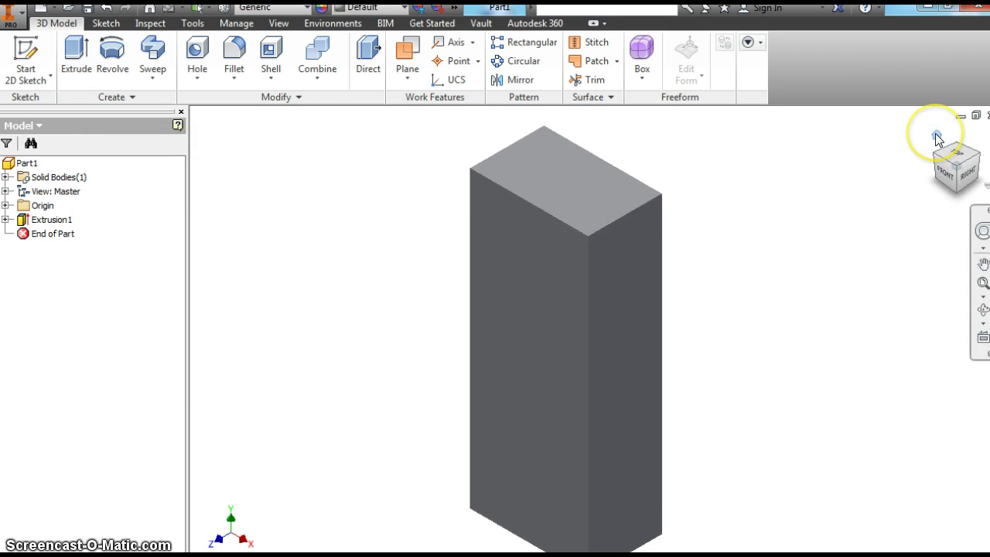
mouse_move(957, 158)
left_mouse_down()
mouse_move(812, 223)
mouse_move(612, 237)
mouse_move(472, 177)
mouse_move(250, 259)
mouse_move(885, 241)
mouse_move(653, 159)
mouse_move(575, 530)
mouse_move(534, 553)
mouse_move(497, 510)
mouse_move(957, 534)
mouse_move(928, 104)
left_mouse_up()
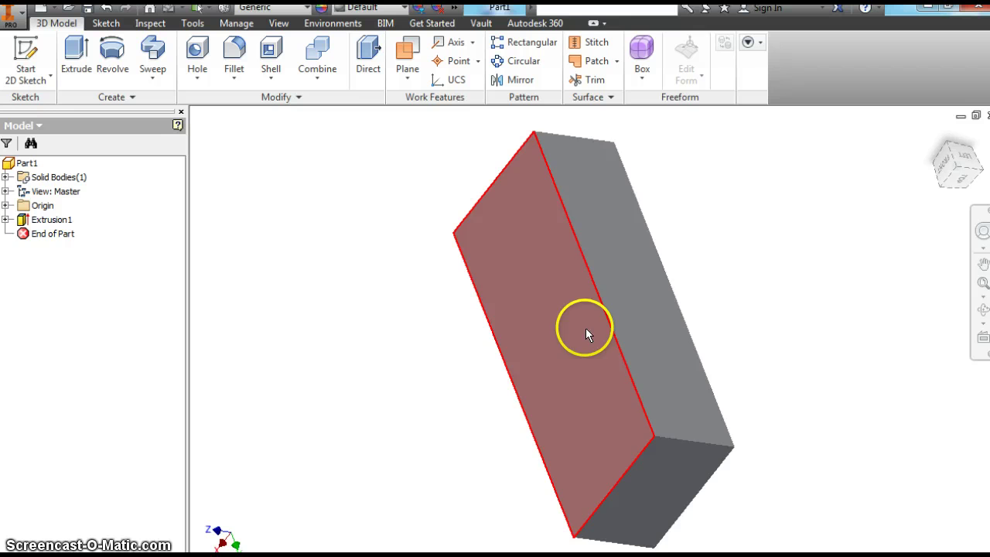
left_click(937, 135)
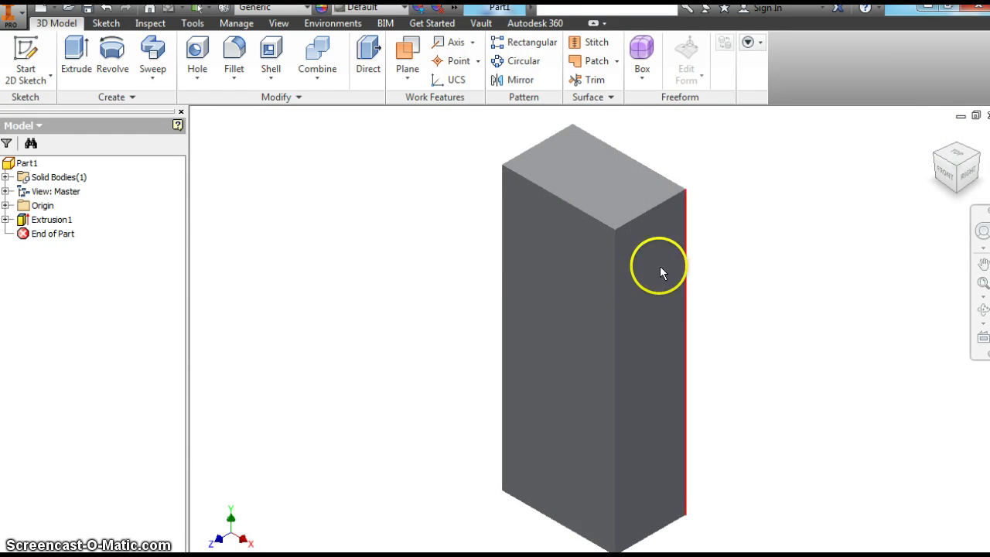
left_click(552, 305)
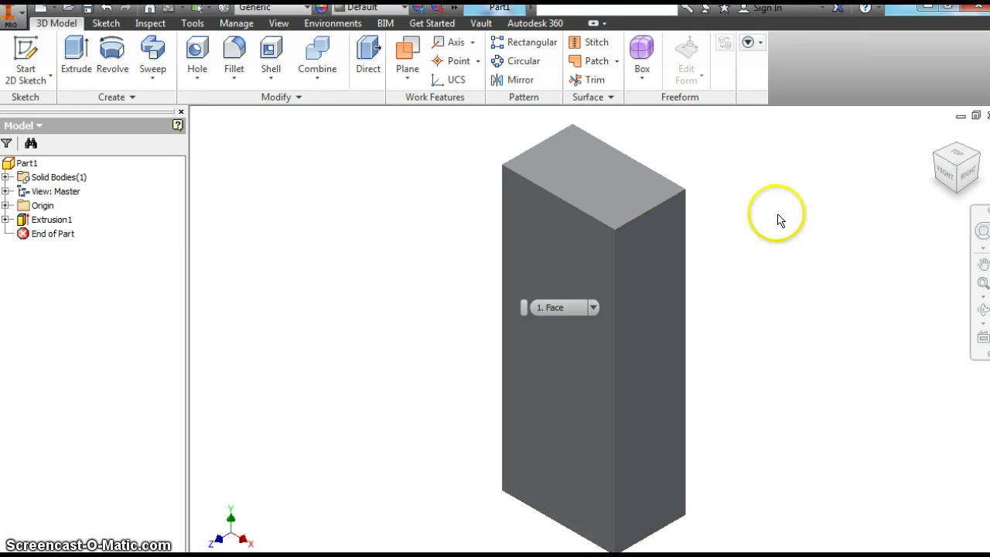
Pick Smooth - Black from the appearance list so the whole block renders black.
left_click(404, 8)
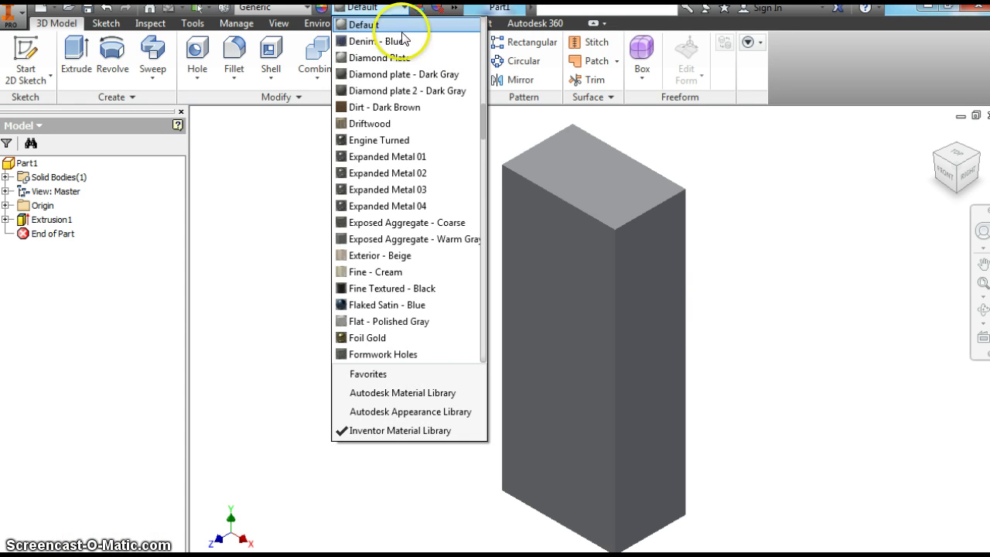
left_click(484, 157)
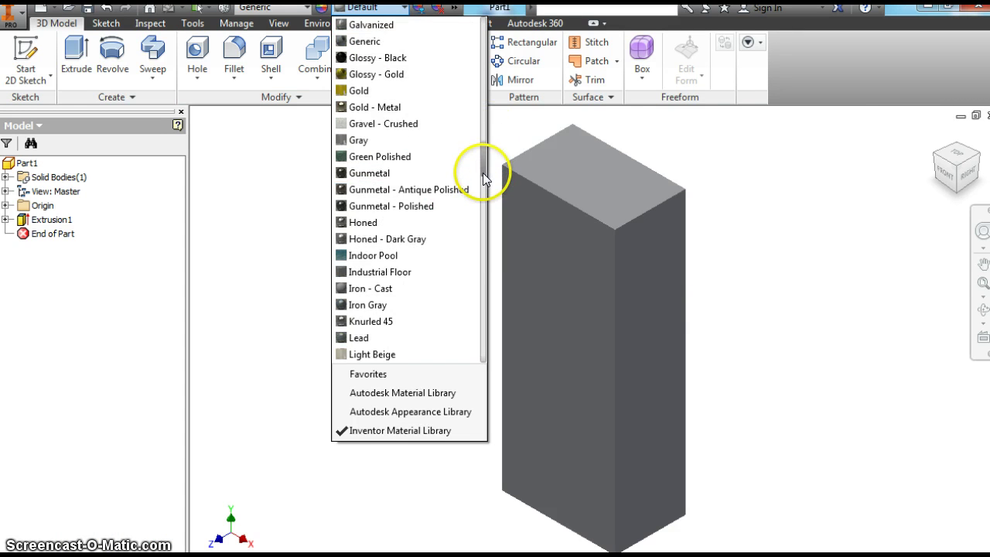
left_click_drag(484, 178, 485, 255)
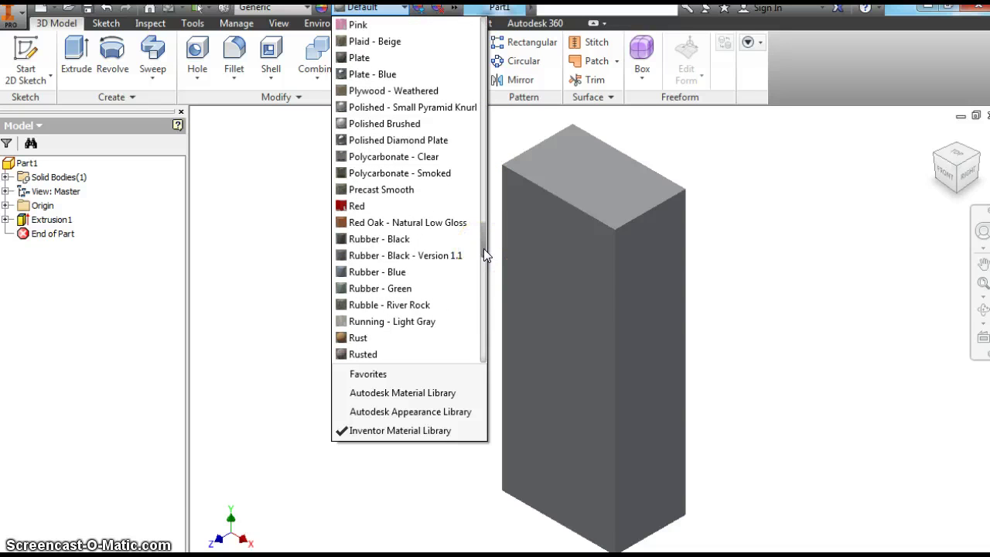
left_click_drag(485, 258, 480, 287)
left_click(425, 289)
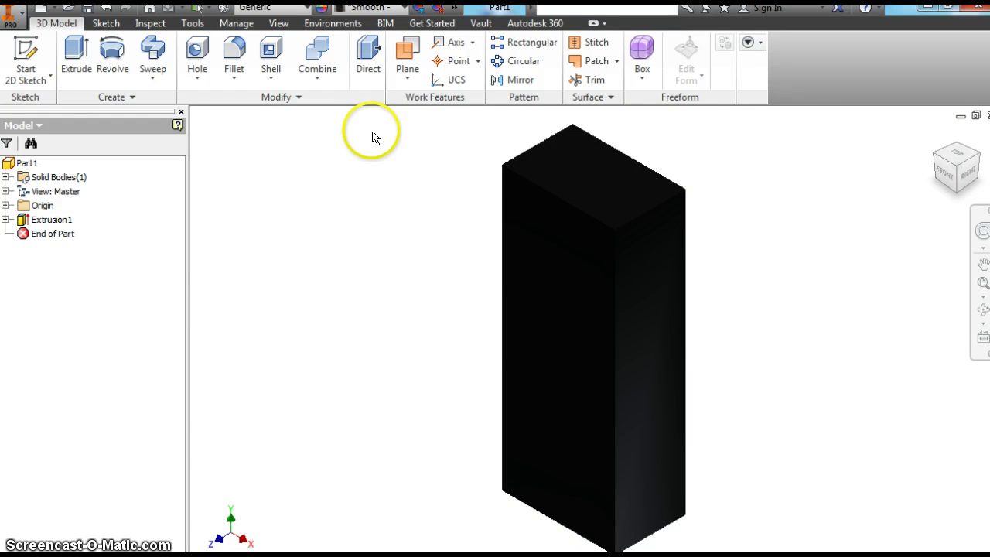
Start Sketch2 on the block's front face and look at it straight on from FRONT.
right_click(550, 322)
left_click(557, 360)
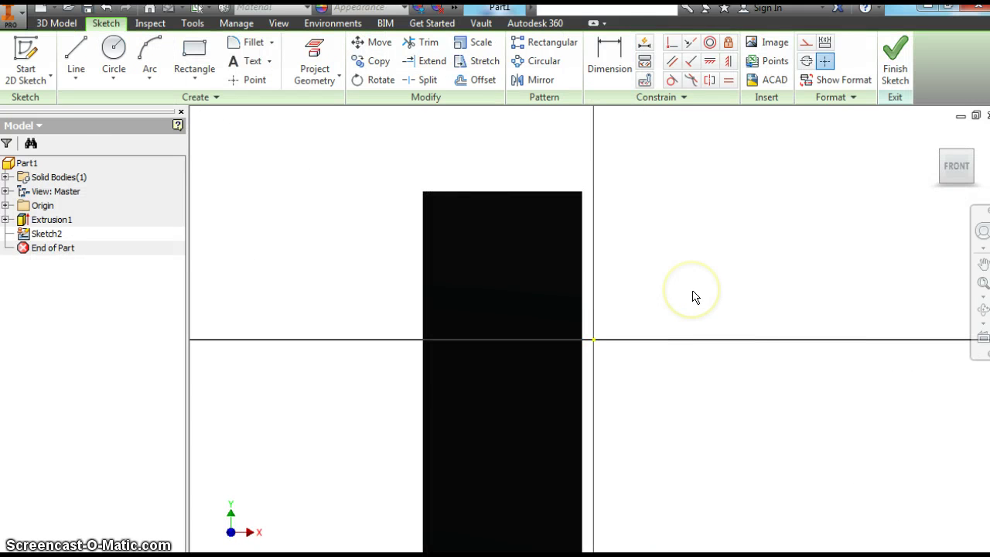
left_click(953, 170)
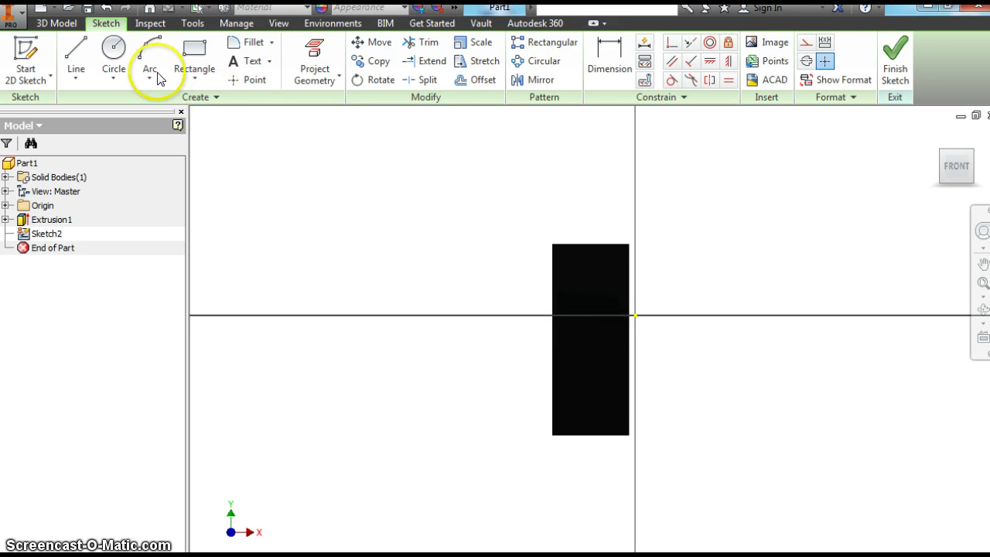
Draw a circle centred inside the block just below the horizontal axis.
left_click(113, 48)
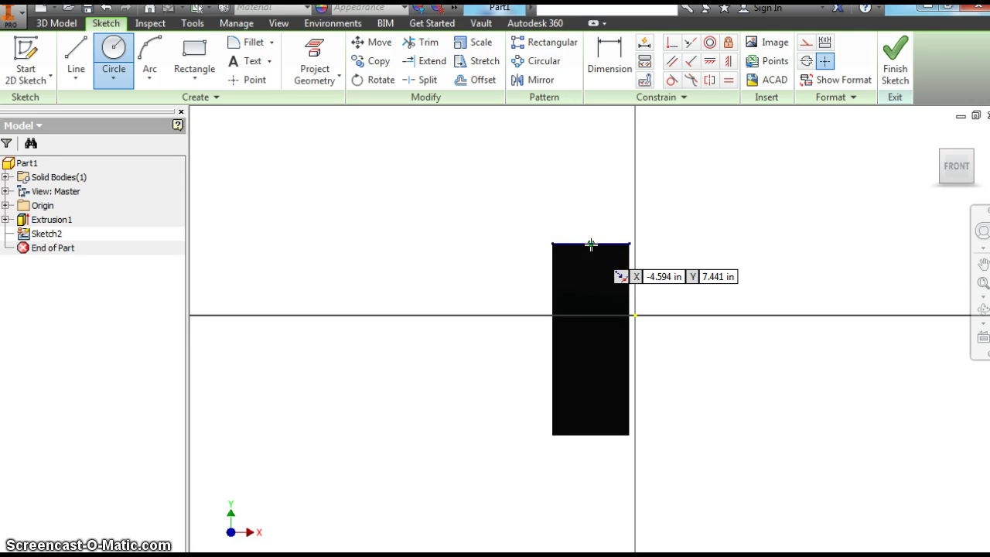
left_click_drag(591, 244, 588, 323)
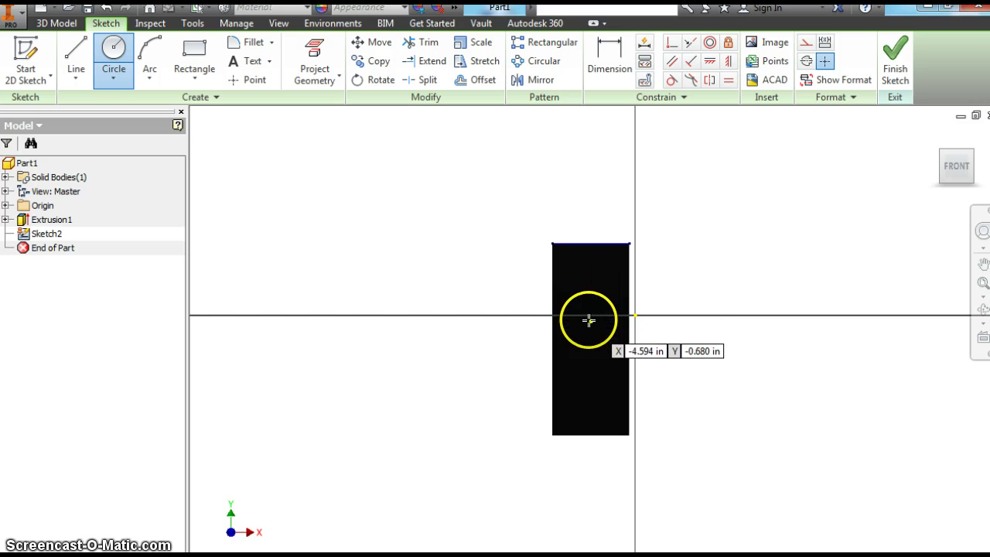
left_click(590, 341)
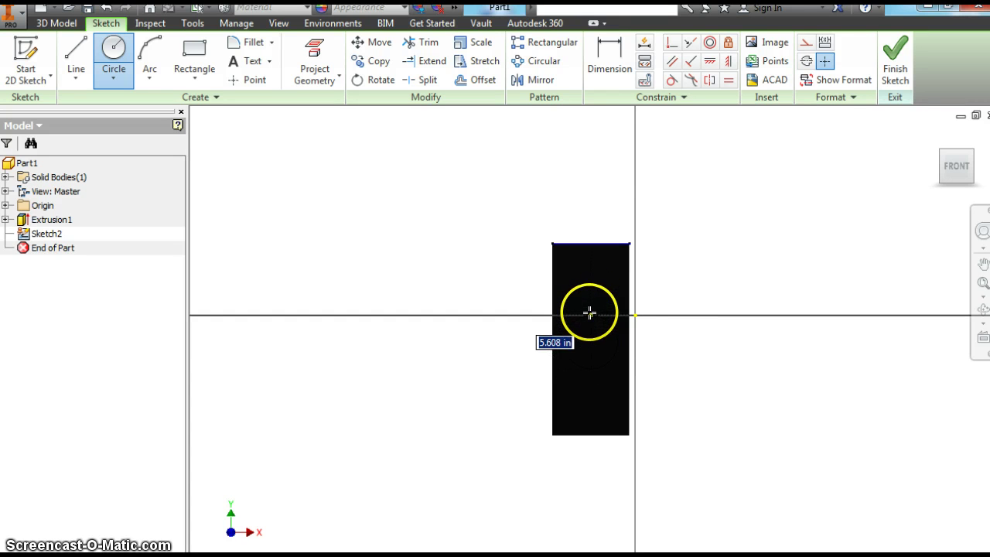
left_click(590, 313)
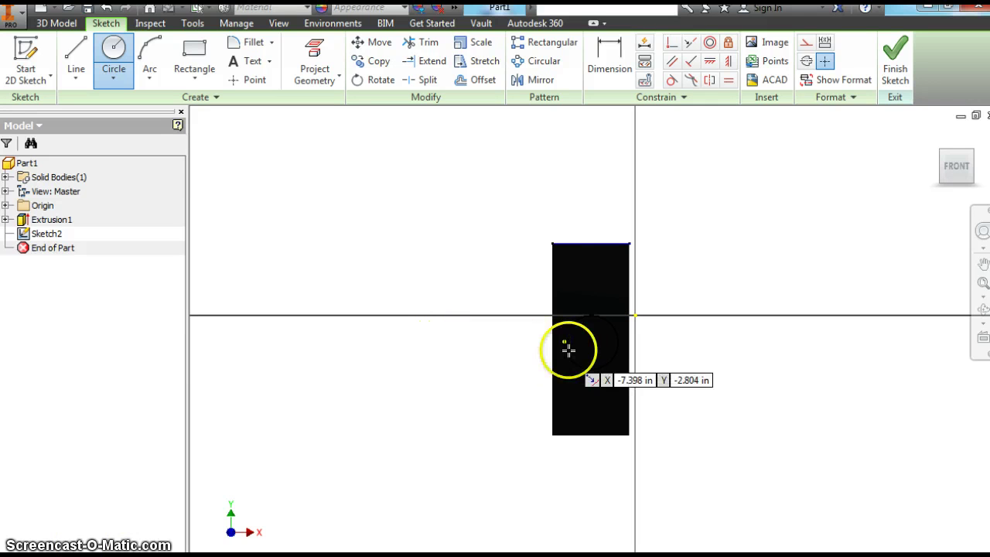
Dimension the circle to a 5.000 diameter and finish Sketch2.
left_click(609, 47)
left_click(619, 329)
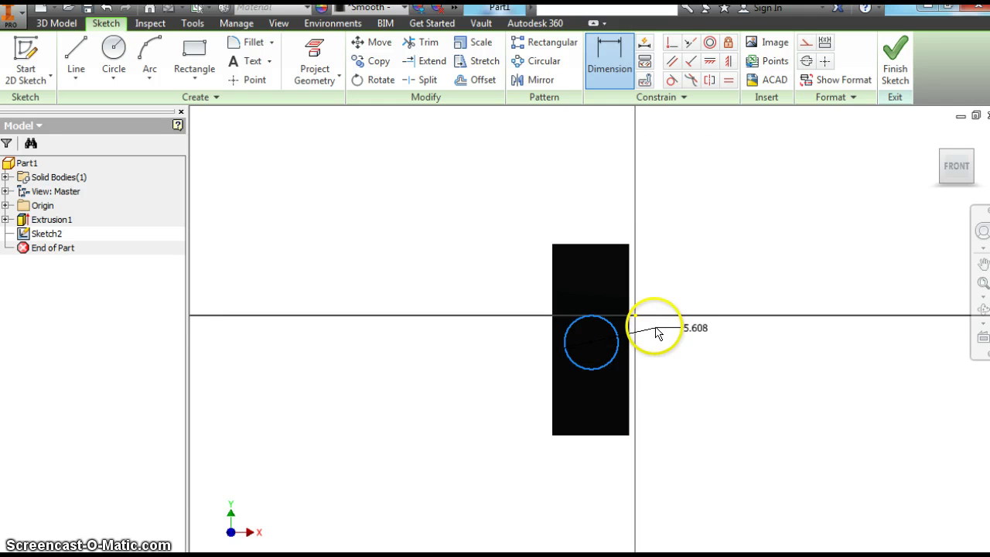
left_click(656, 333)
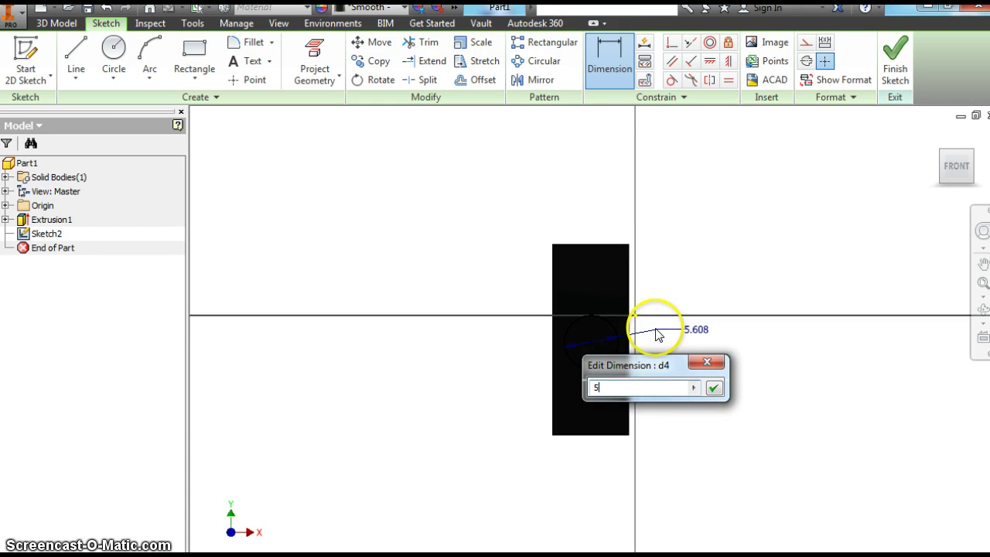
left_click(713, 388)
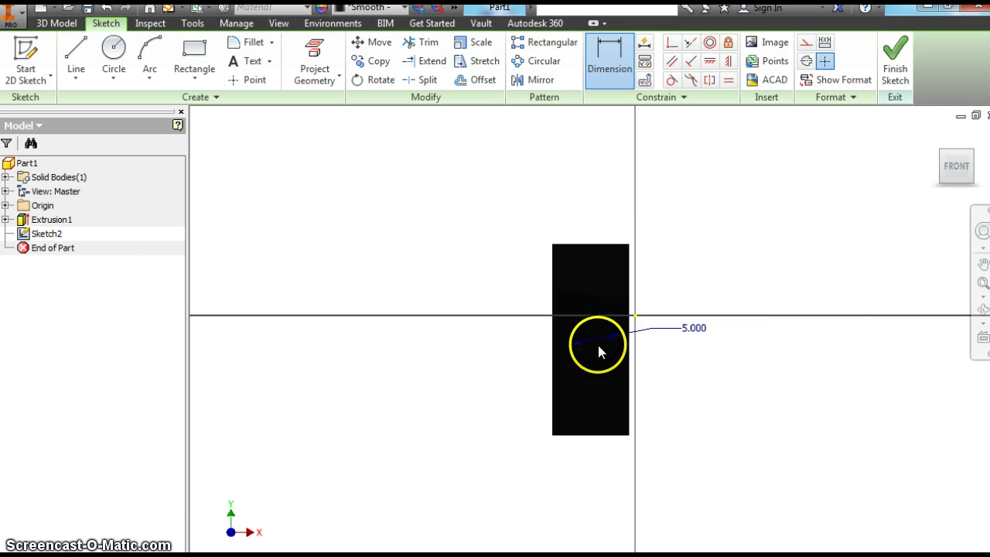
right_click(599, 345)
left_click(597, 386)
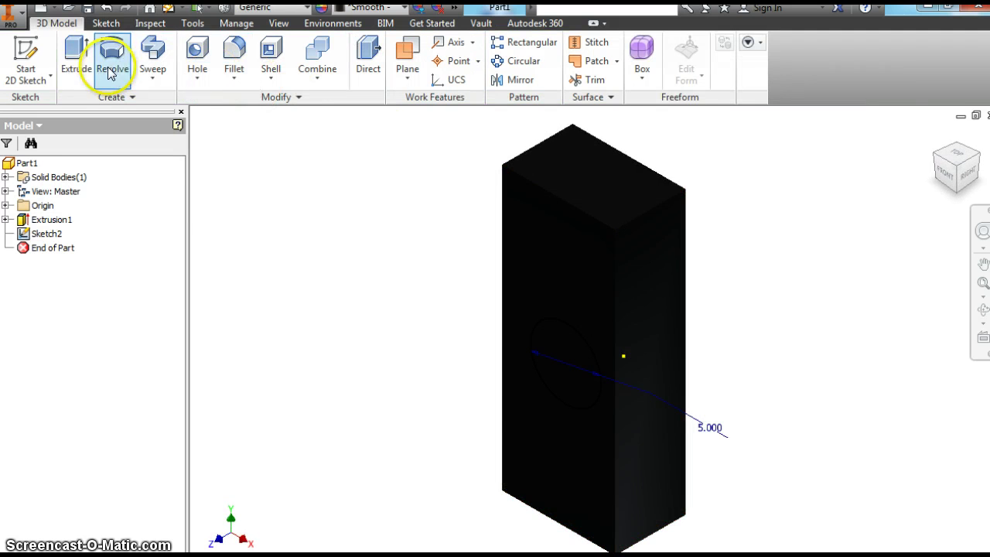
Extrude the 5.000 circle 2.5 in out from the block's front face.
left_click(82, 60)
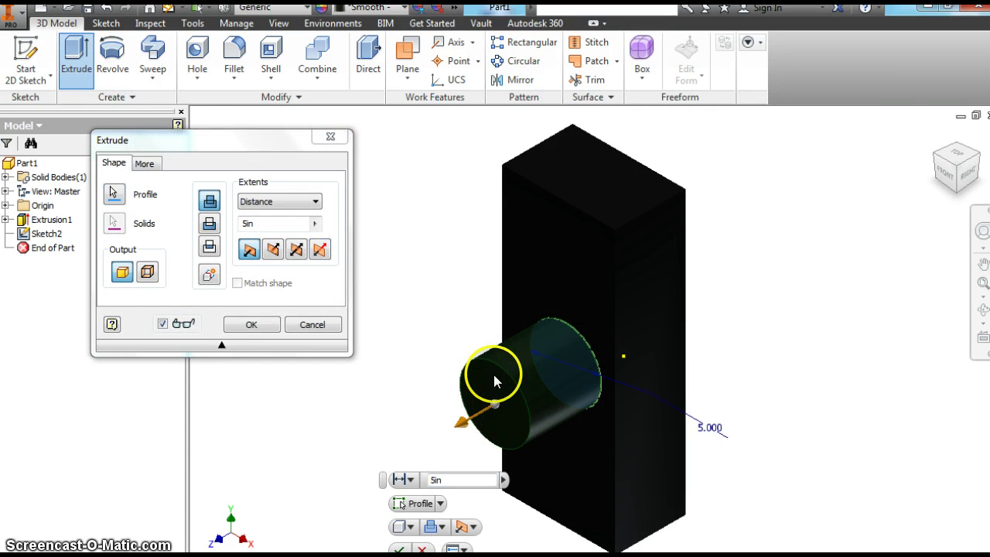
left_click(245, 224)
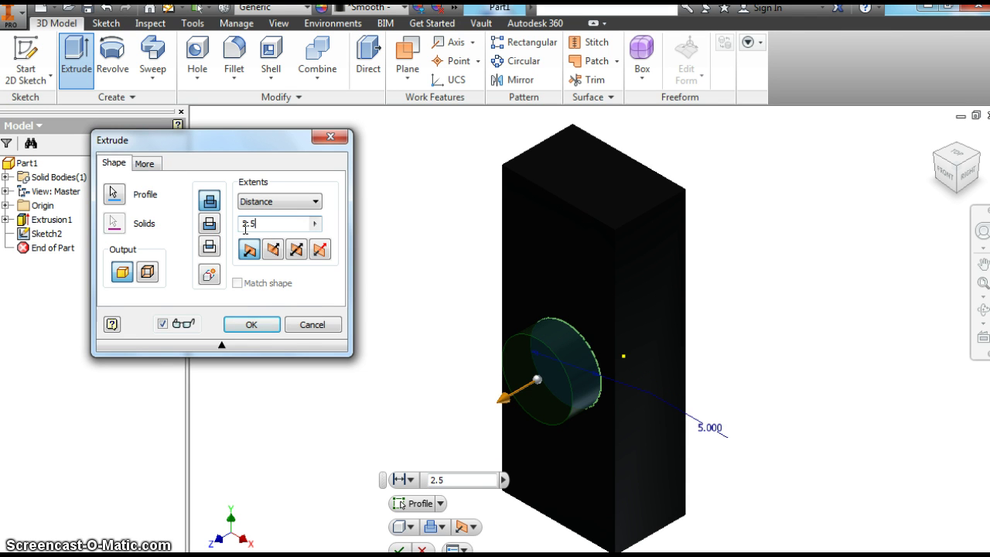
left_click(265, 325)
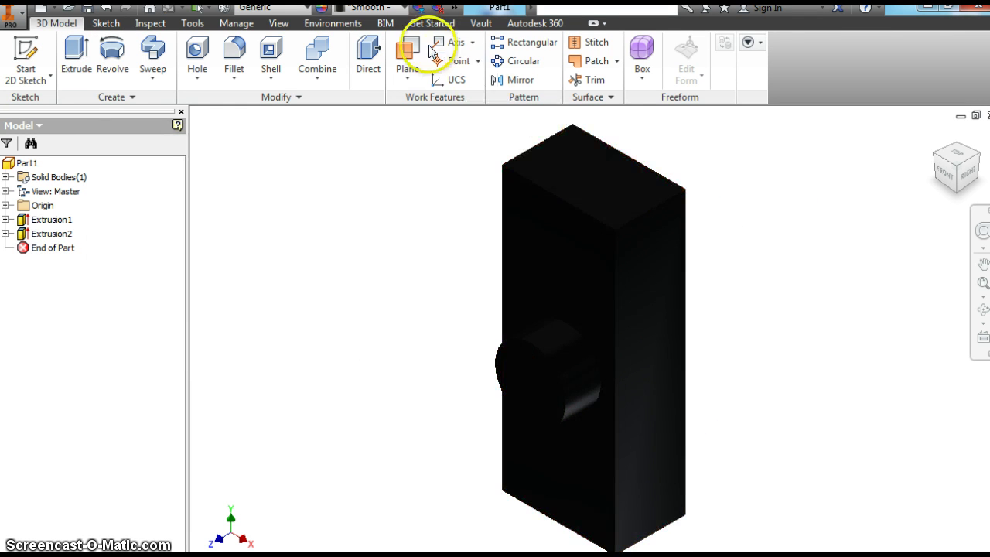
Apply the White Oak - Natural Medium Gloss appearance to the block and boss.
left_click(404, 8)
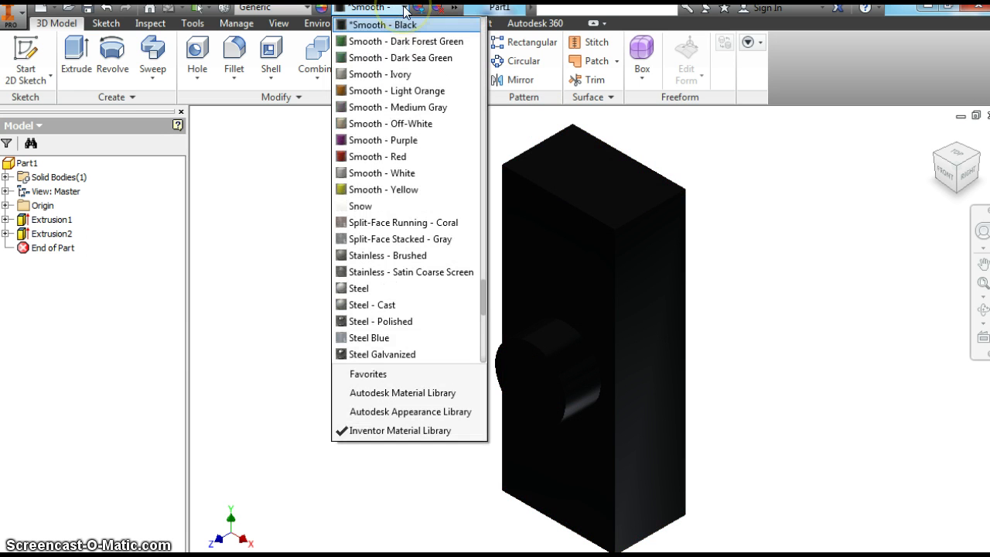
left_click_drag(480, 295, 475, 335)
left_click(438, 323)
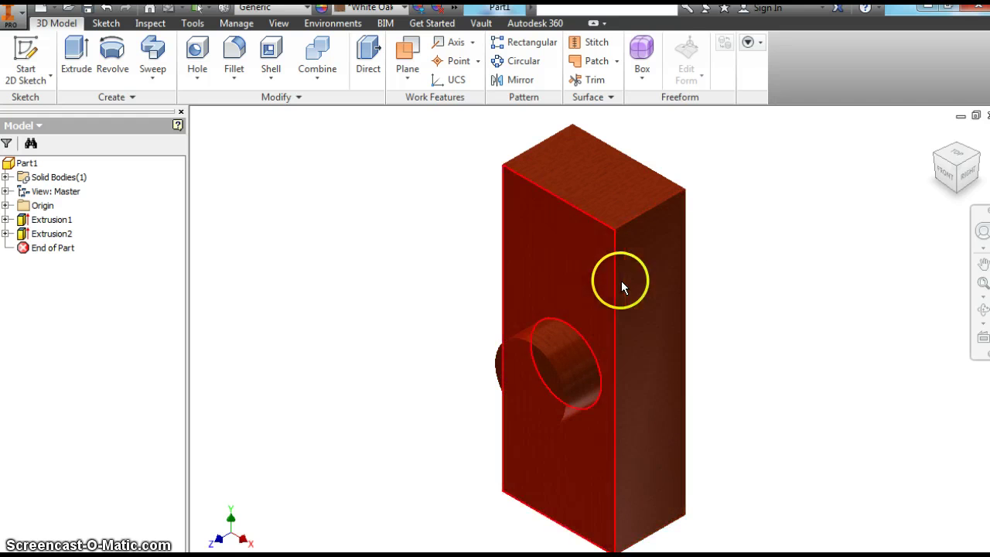
Turn to the back view, zoom in, and start a new sketch on the block's back face.
left_click(970, 180)
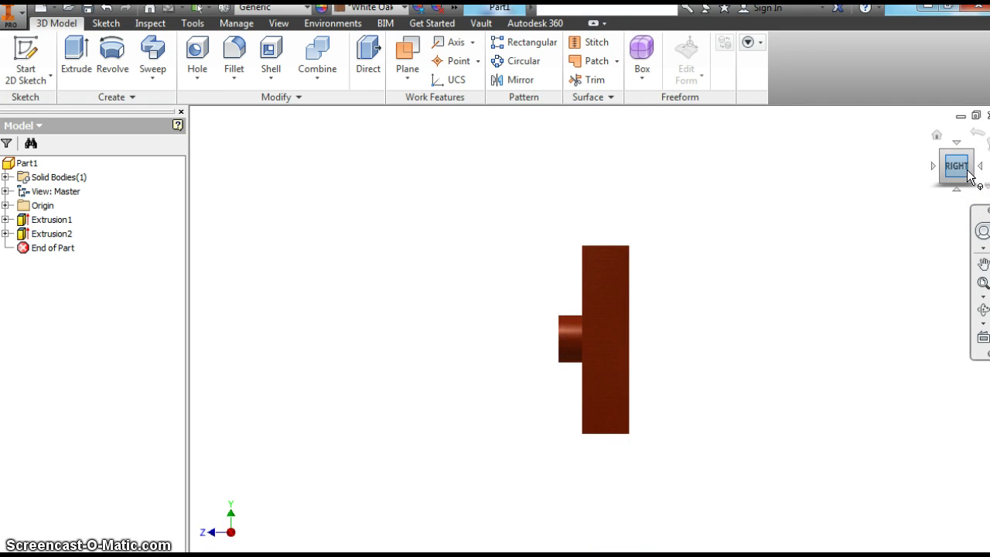
left_click(972, 170)
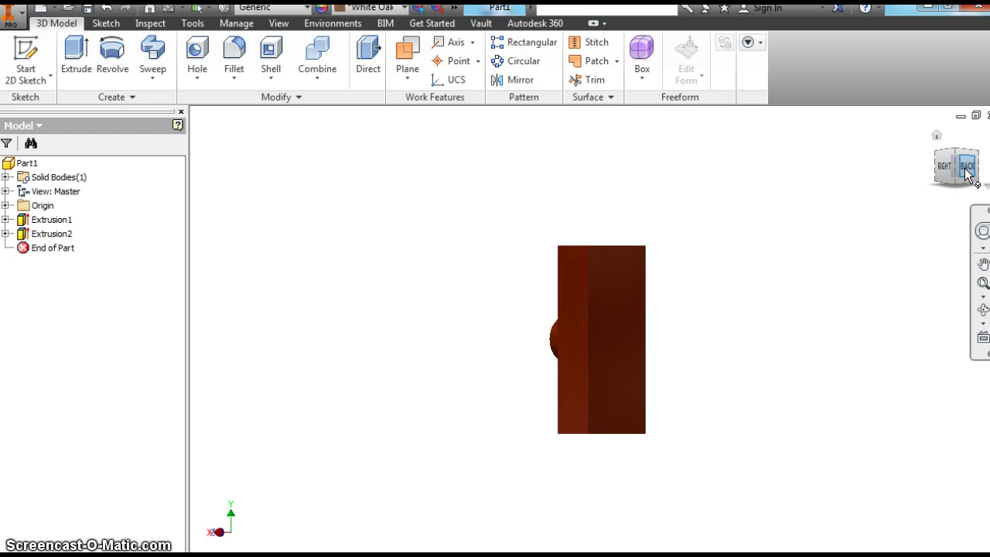
scroll(743, 267, "up", 3)
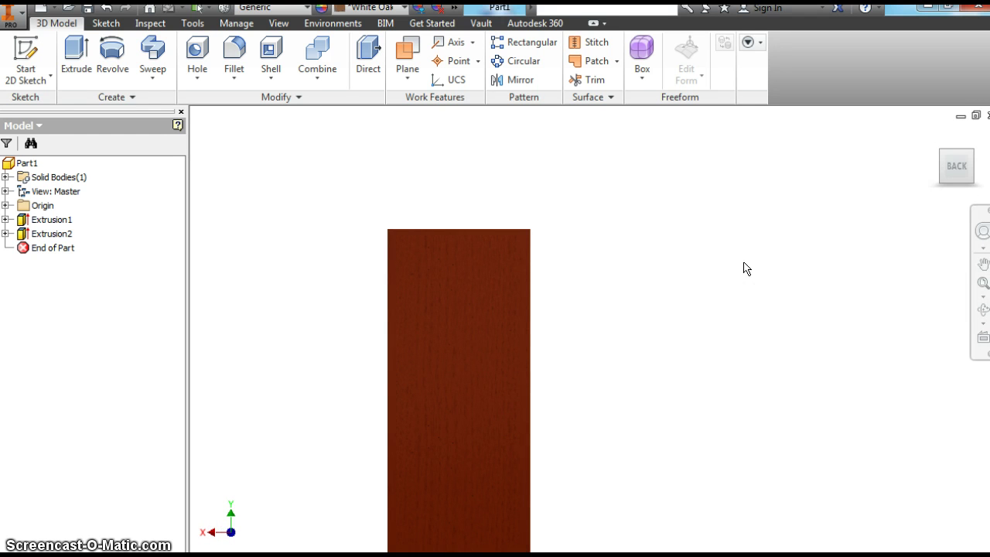
left_click(442, 342)
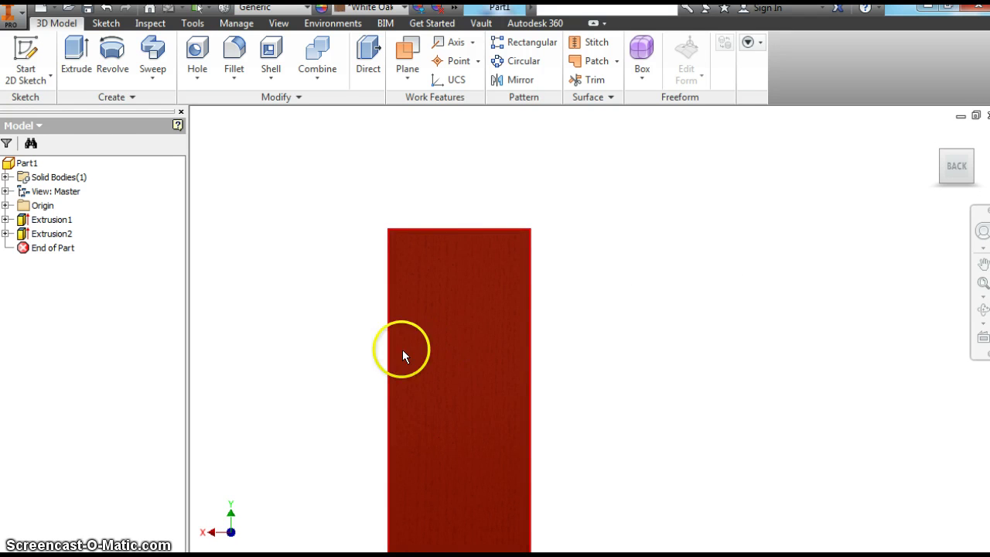
right_click(418, 349)
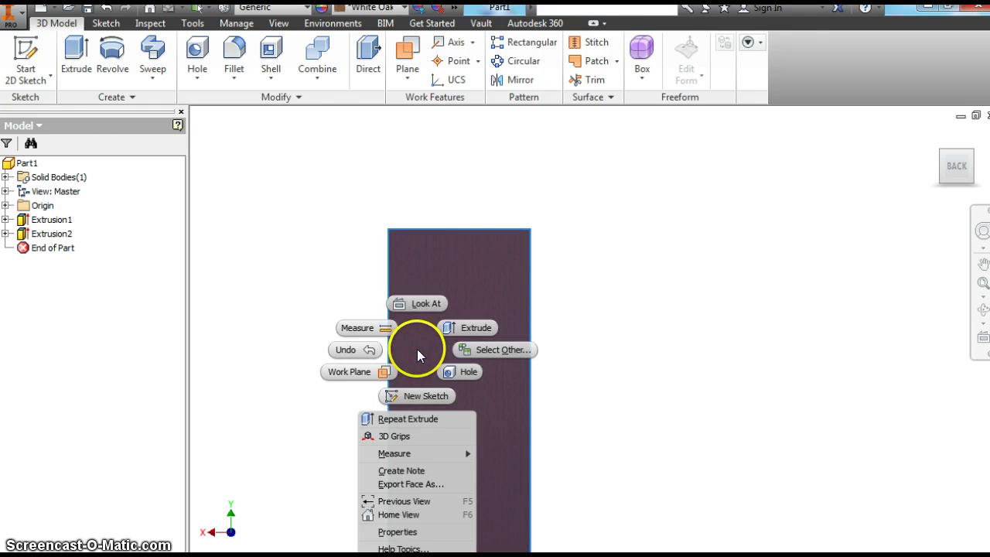
left_click(412, 395)
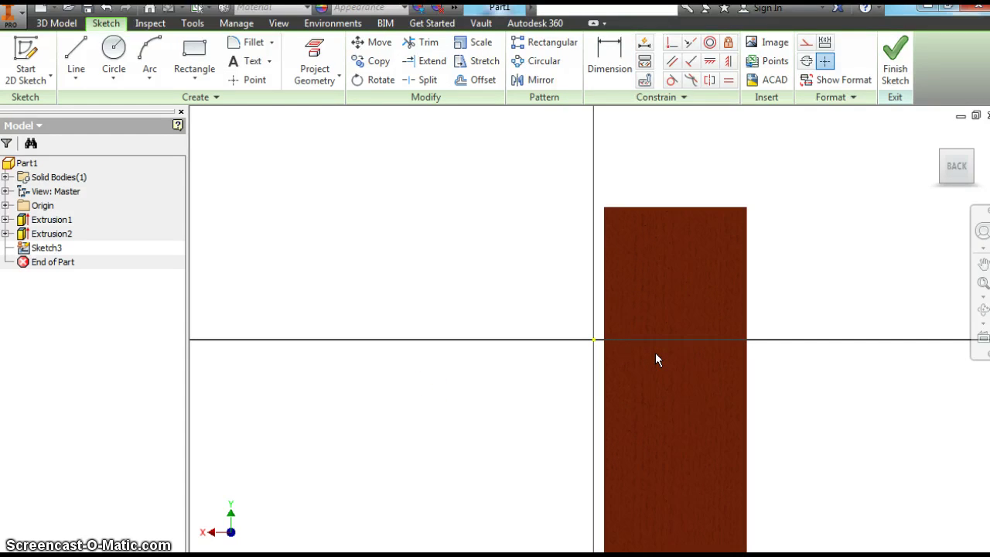
Draw a two-point rectangle on the block's back face.
left_click(188, 48)
left_click(634, 274)
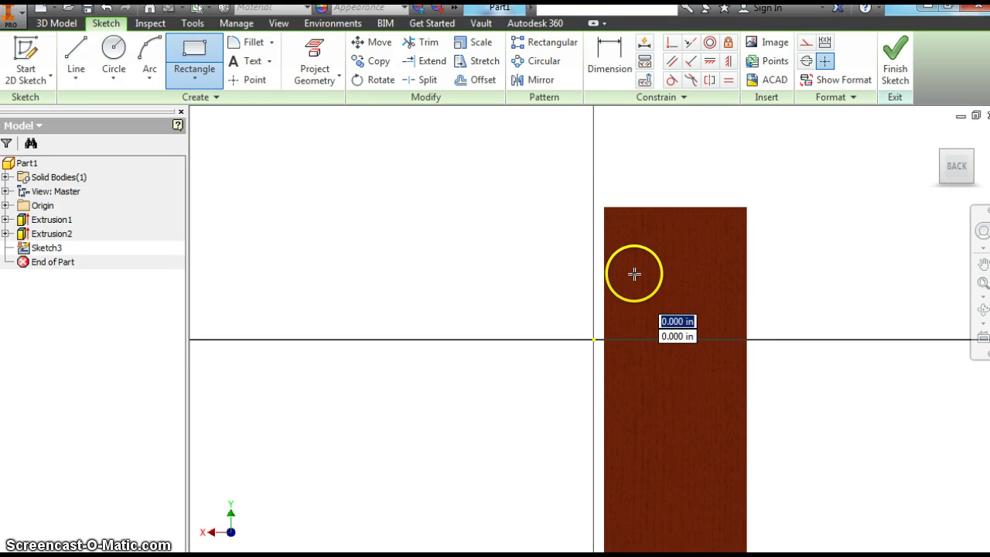
left_click(728, 381)
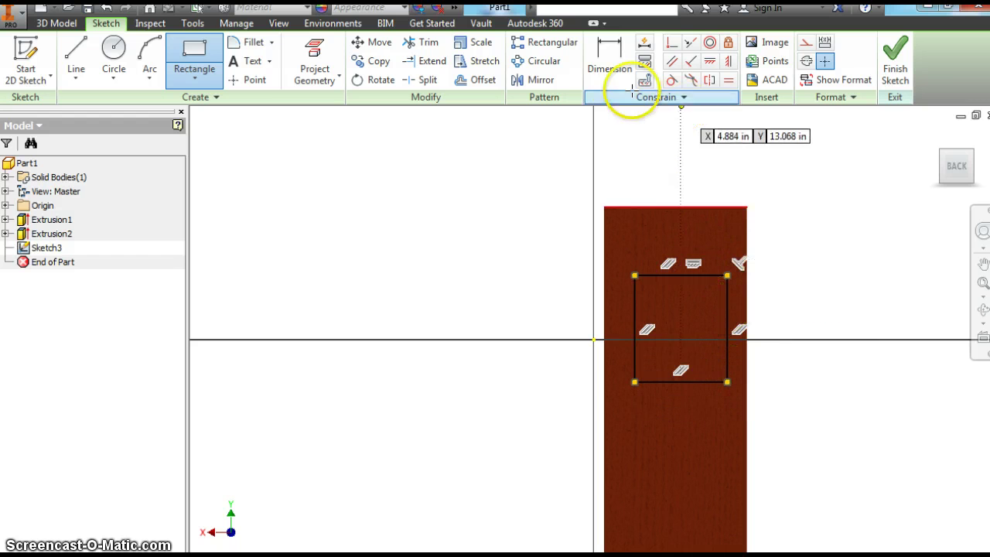
Dimension the rectangle 5 in wide and 7 in tall.
left_click(605, 58)
left_click(670, 274)
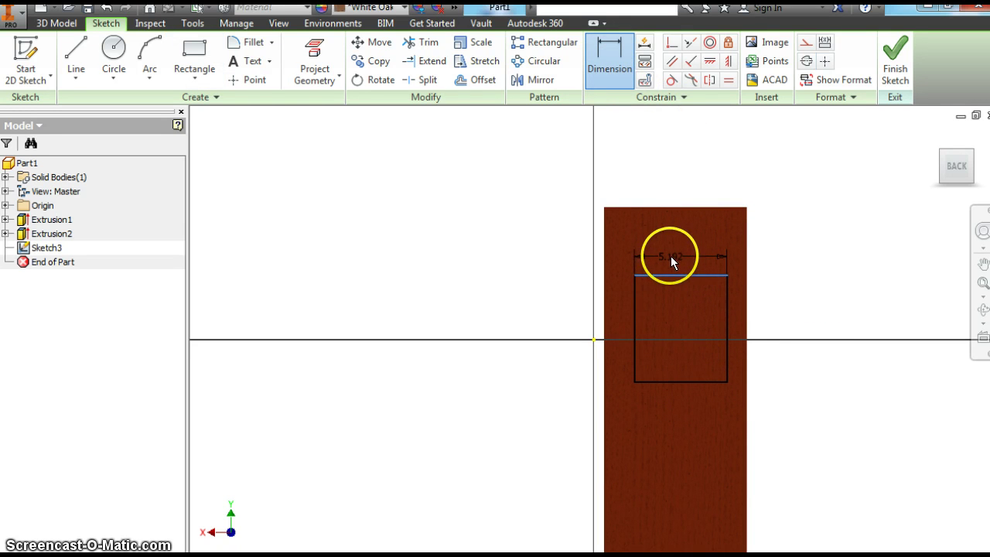
left_click(672, 257)
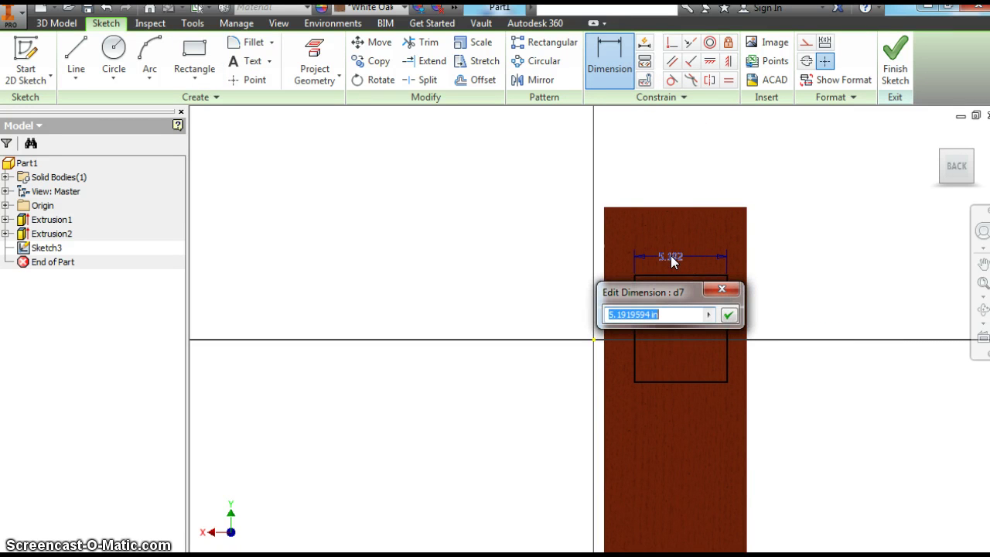
type("5")
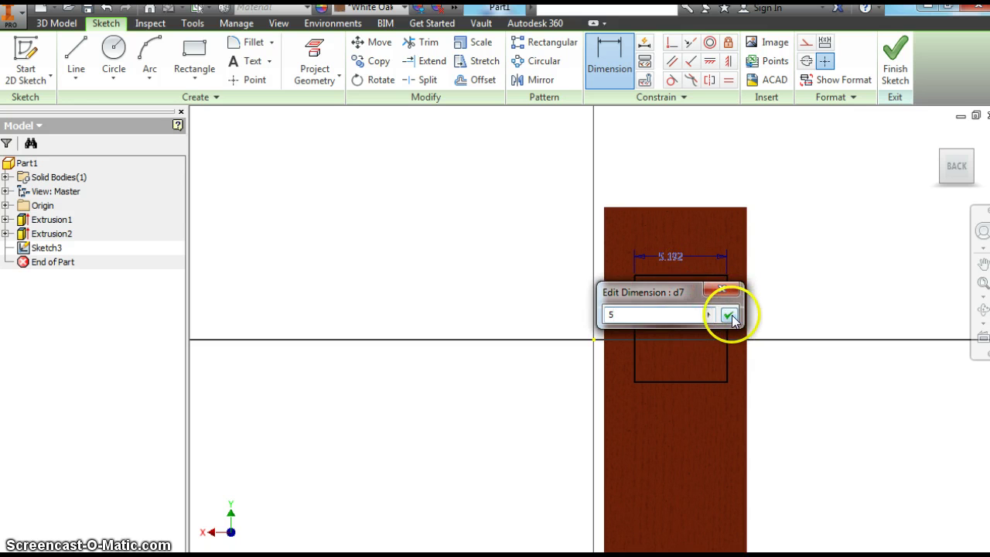
left_click(729, 315)
left_click(722, 316)
left_click(732, 322)
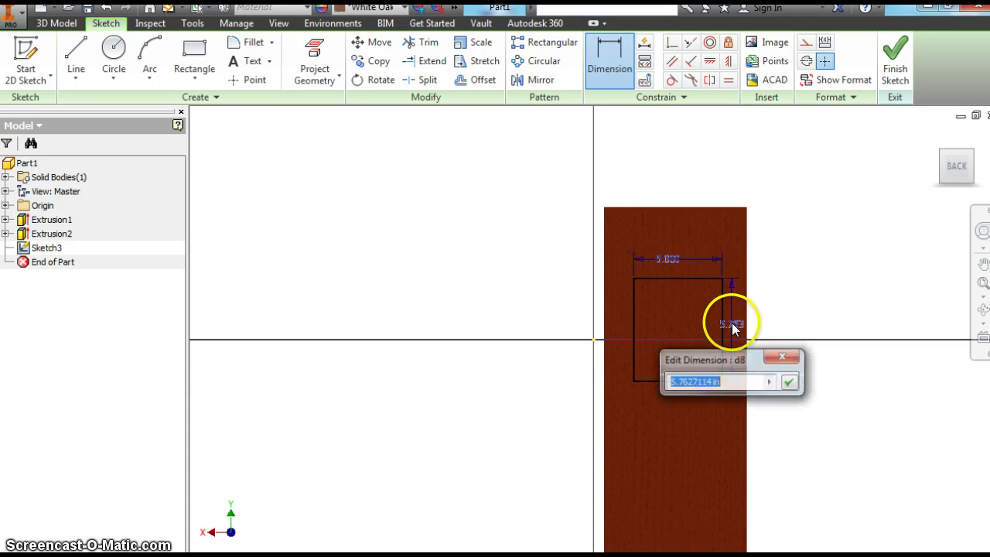
type("7")
left_click(789, 384)
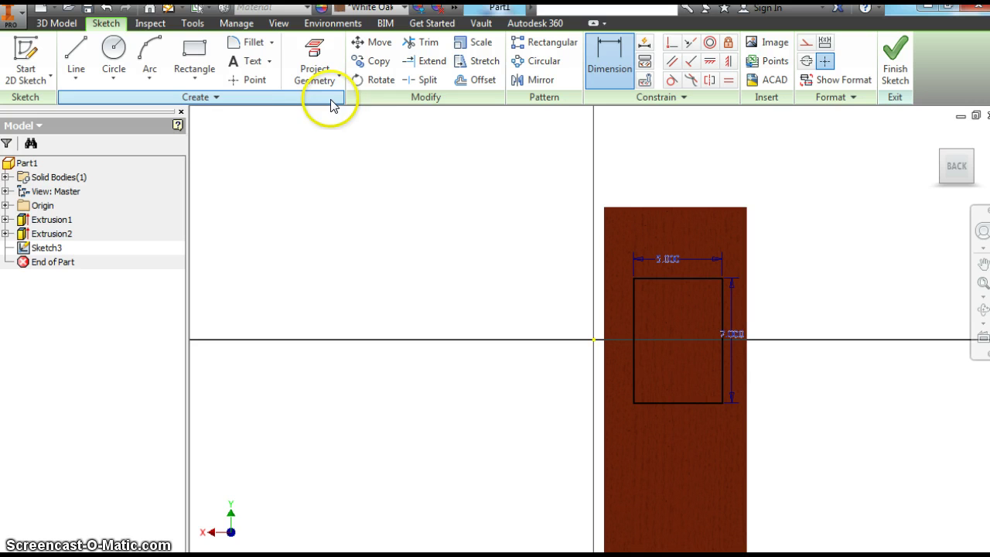
Draw a circle overlapping the rectangle's lower-left corner.
left_click(112, 45)
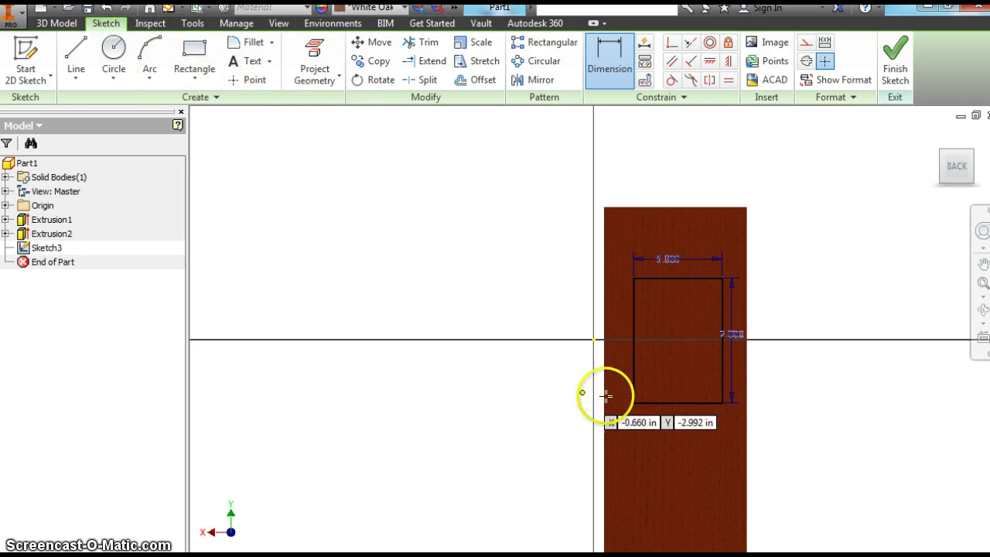
left_click(667, 384)
left_click(650, 378)
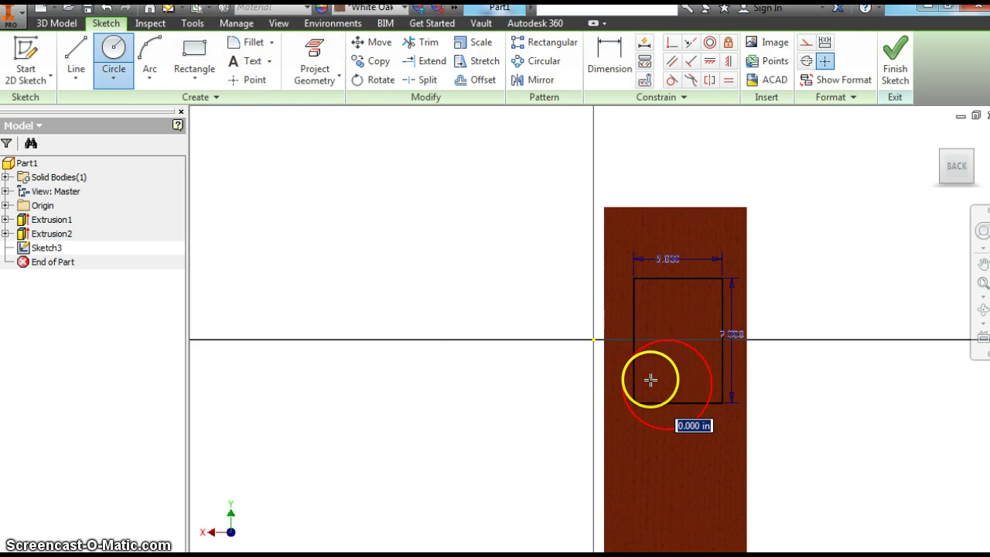
left_click(637, 417)
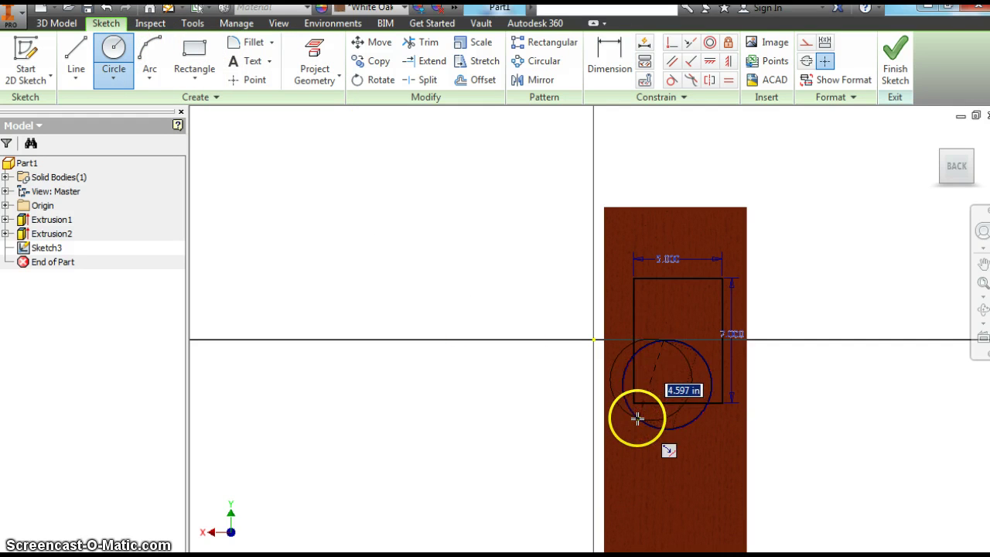
right_click(820, 395)
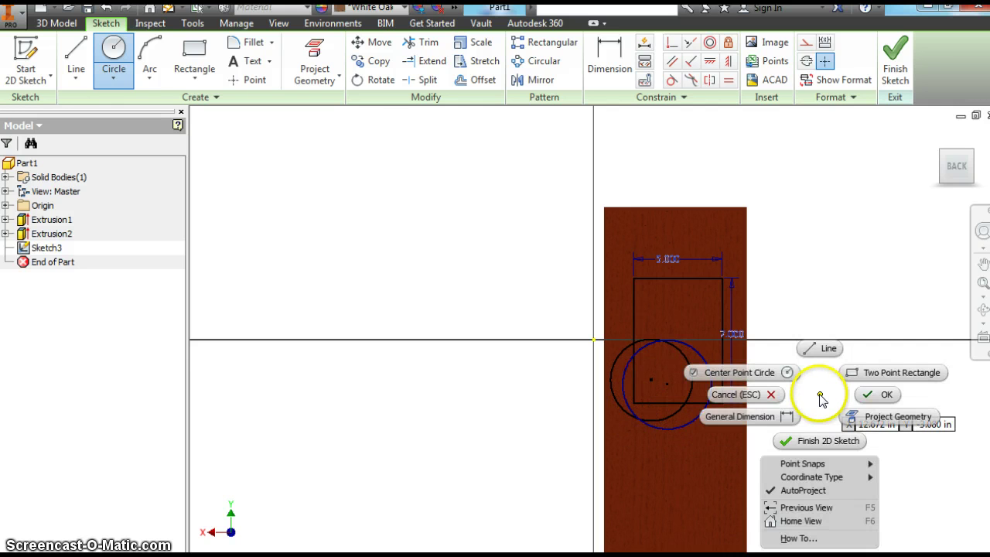
left_click(870, 395)
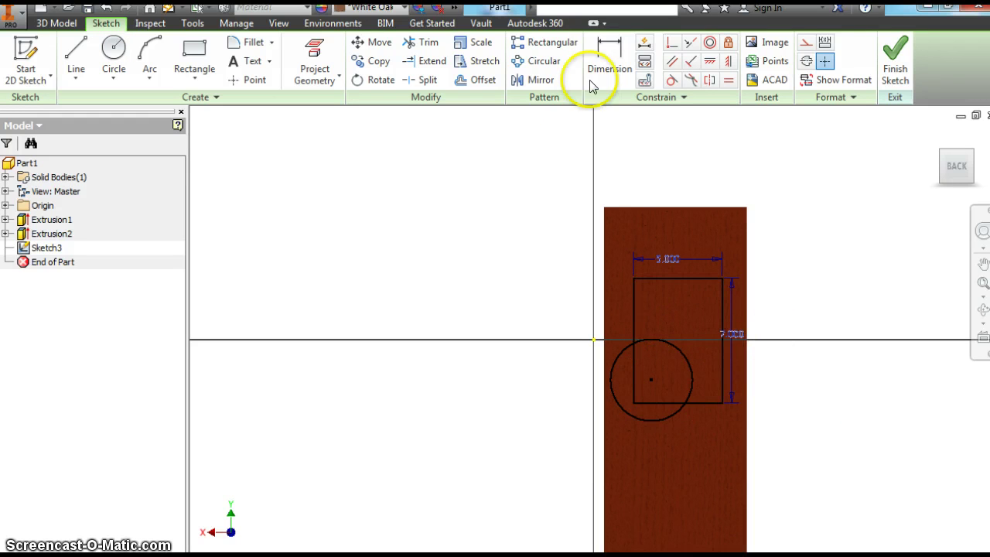
Dimension the circle's diameter at 4.5 in.
left_click(608, 58)
left_click(646, 340)
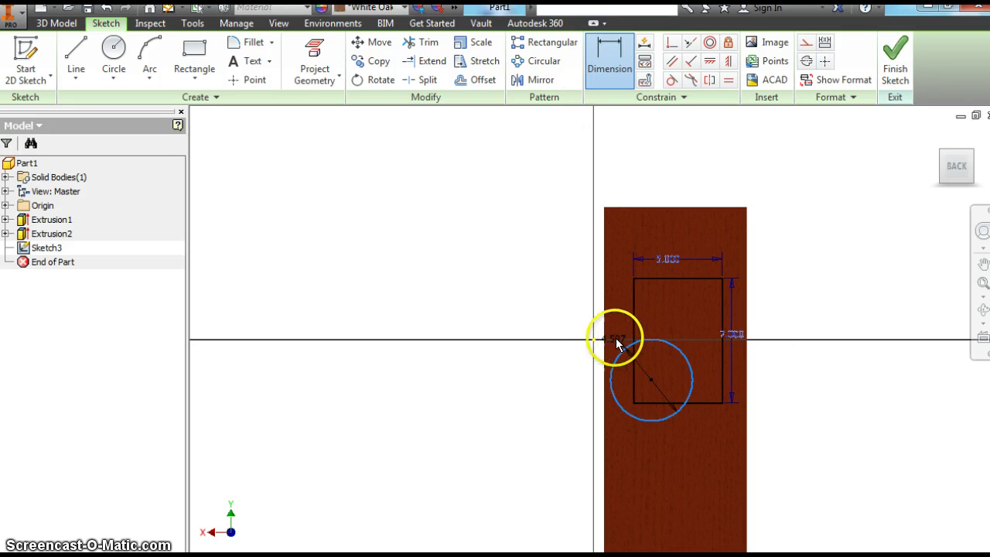
left_click(582, 365)
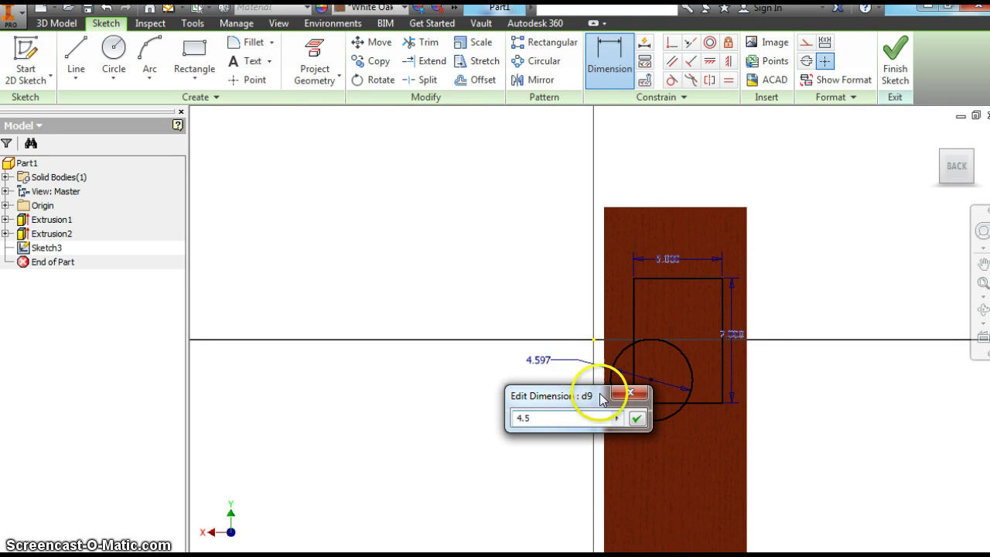
left_click(636, 418)
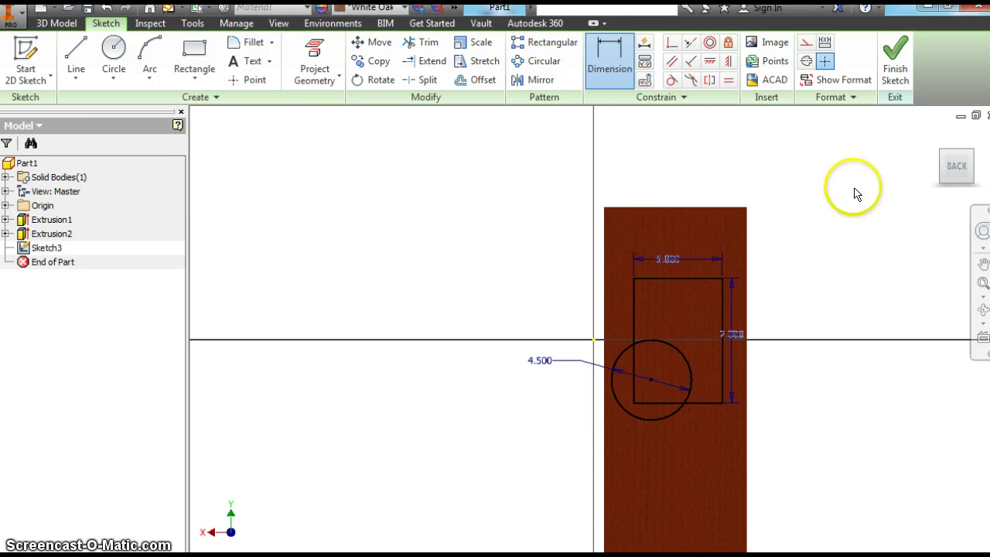
Trim the circle's left part and the rectangle lines inside the arc.
left_click(421, 44)
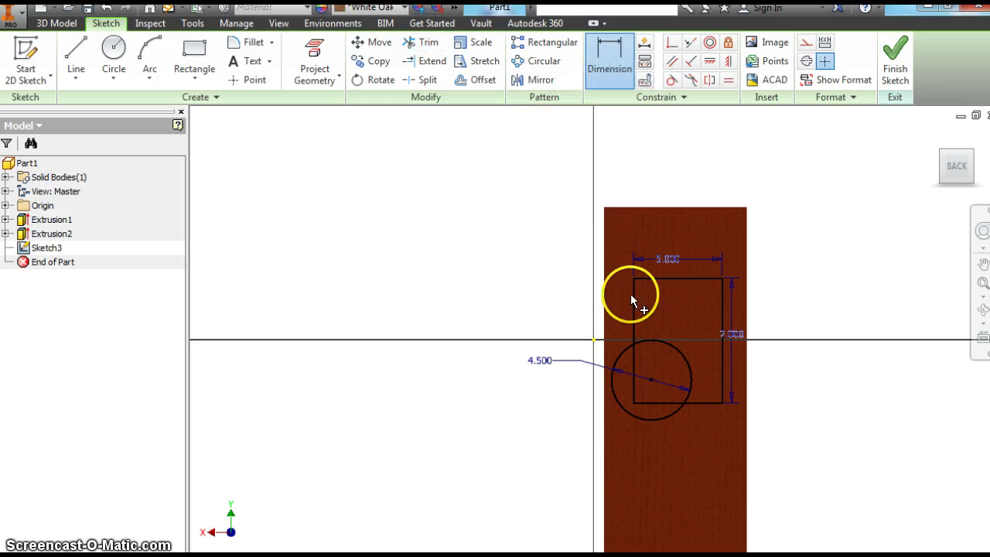
left_click(618, 357)
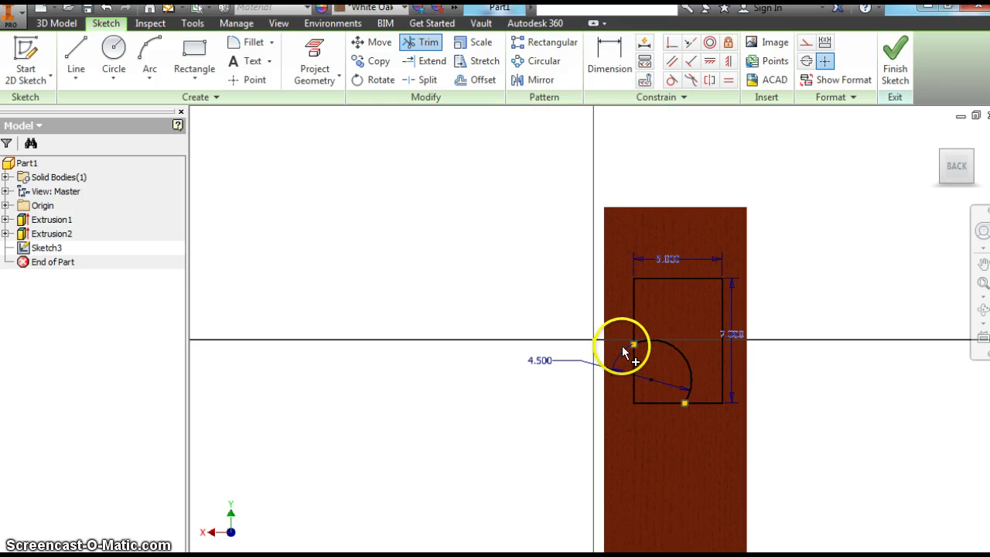
left_click(633, 368)
left_click(638, 403)
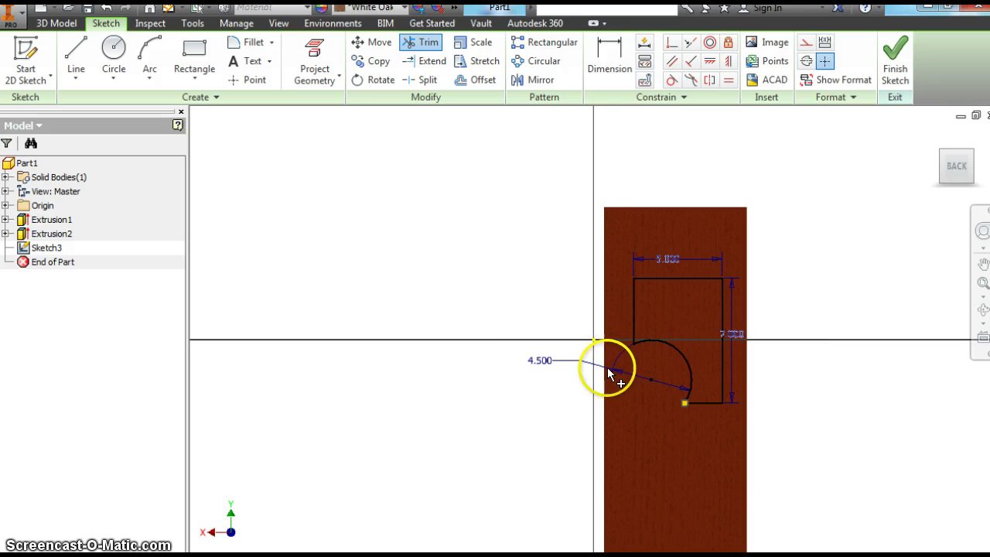
right_click(514, 361)
left_click(540, 374)
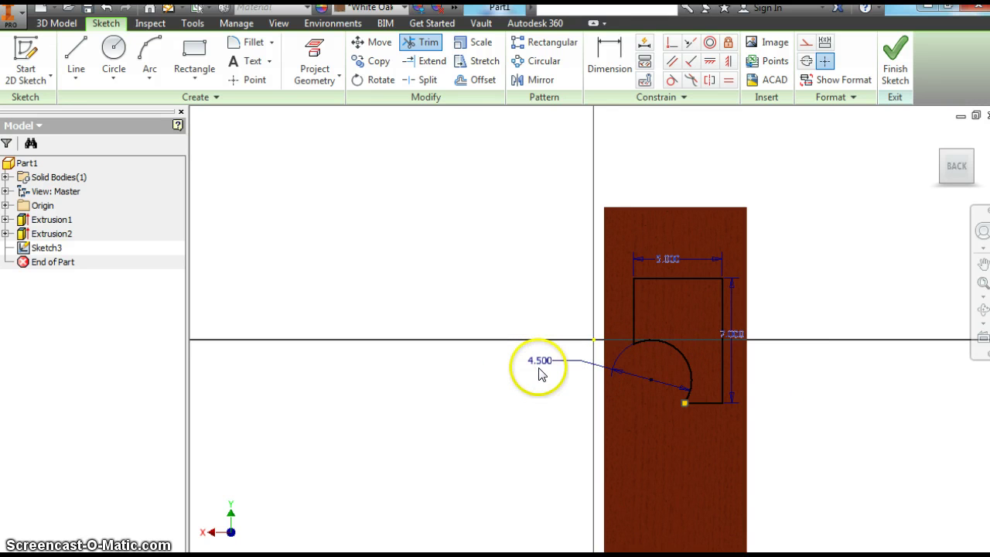
key("Escape")
Delete the 4.500 diameter dimension from the sketch.
right_click(536, 367)
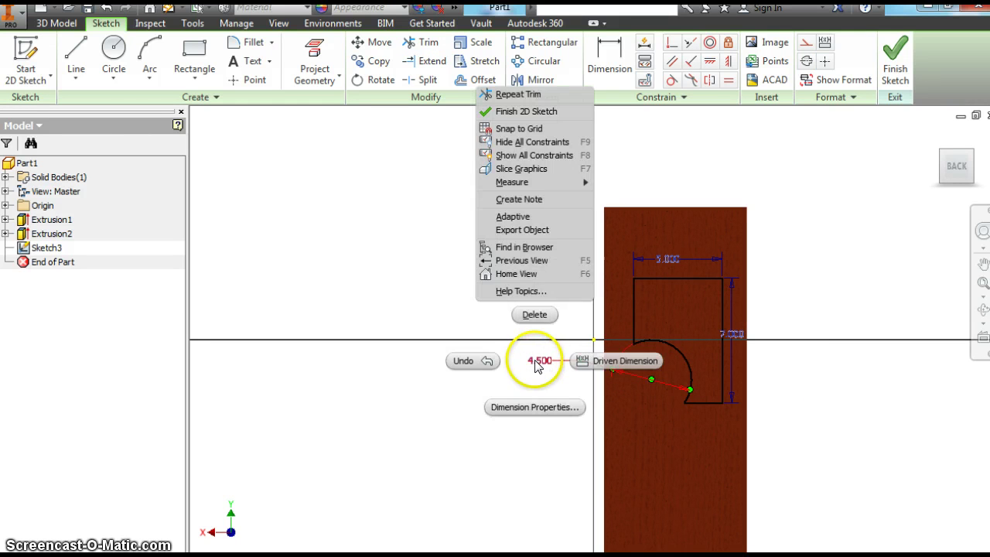
left_click(536, 315)
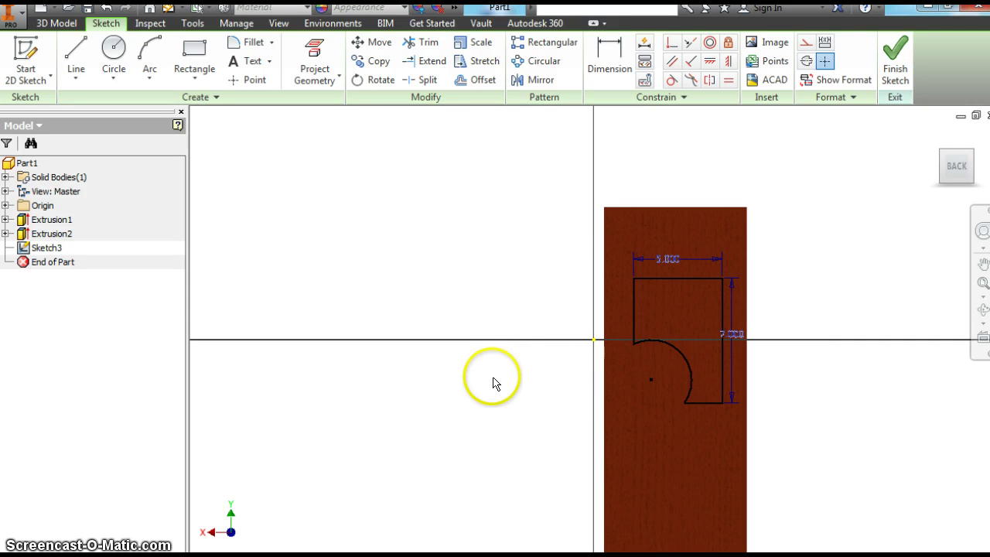
right_click(657, 317)
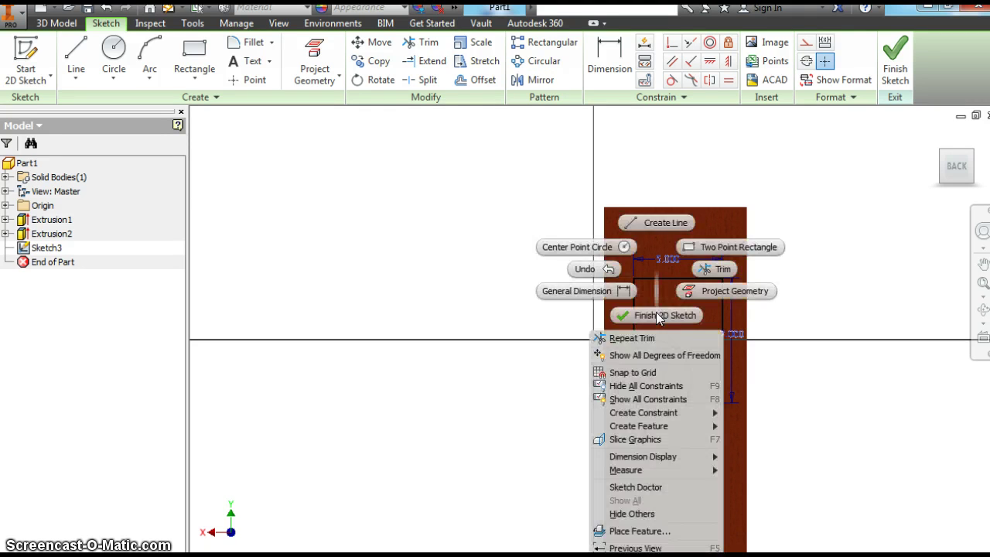
Finish Sketch3 and turn the view to the block's back face.
key("F5")
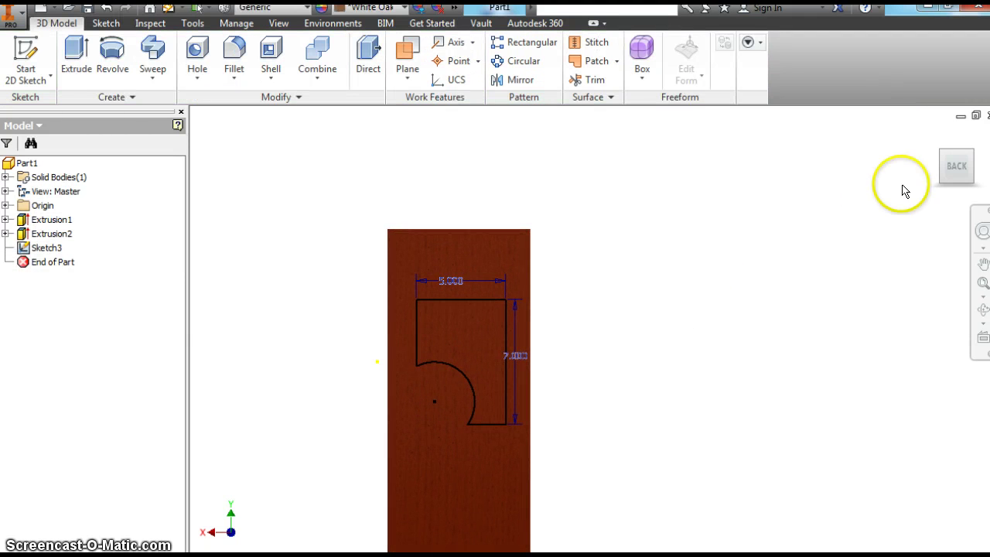
left_click(936, 138)
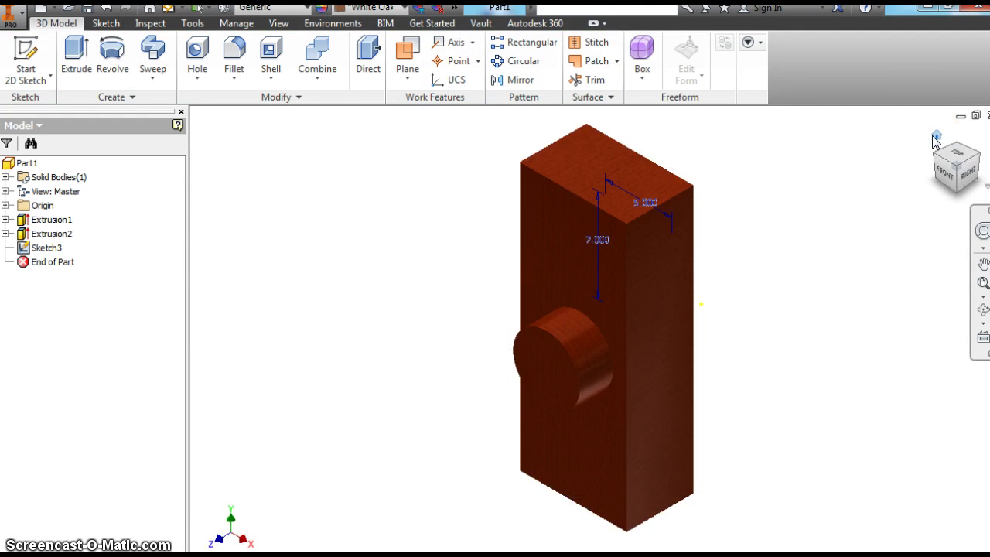
left_click(969, 178)
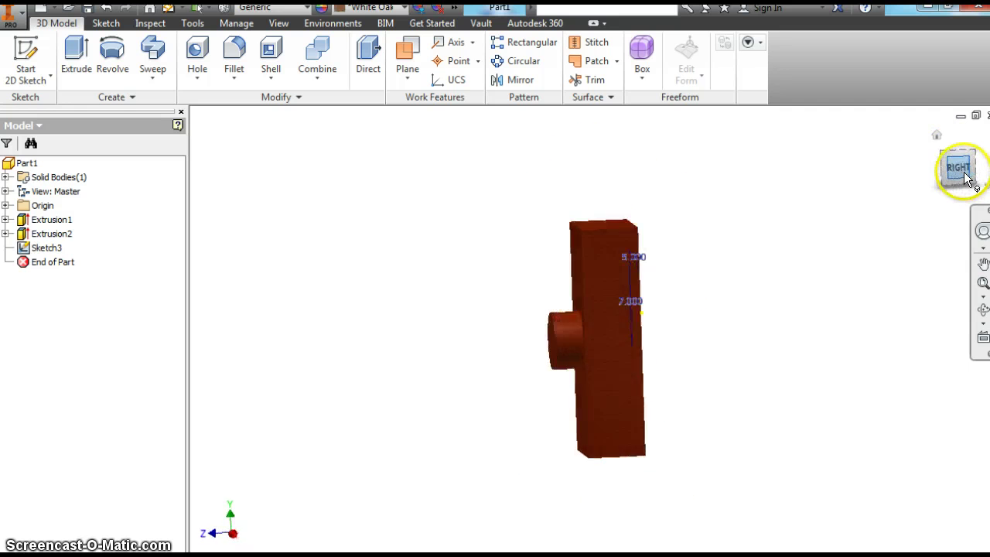
left_click(972, 172)
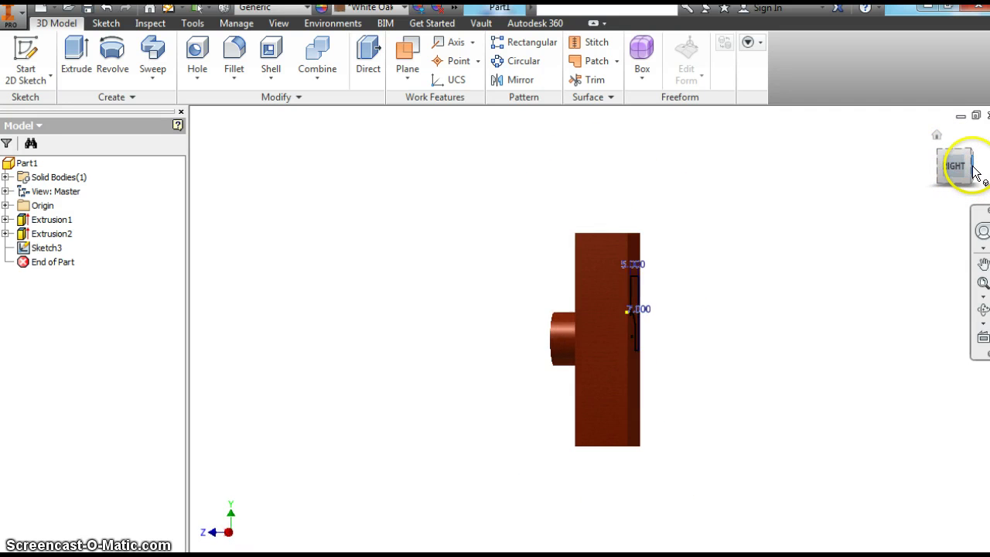
left_click_drag(972, 172, 954, 157)
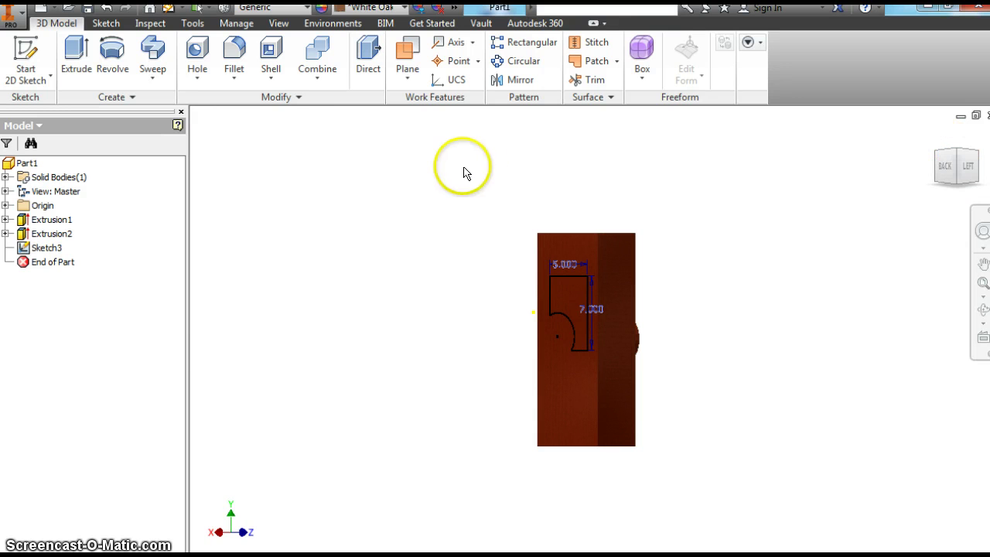
Extrude the notched profile as a 1.5 in cut in Direction 2.
left_click(84, 63)
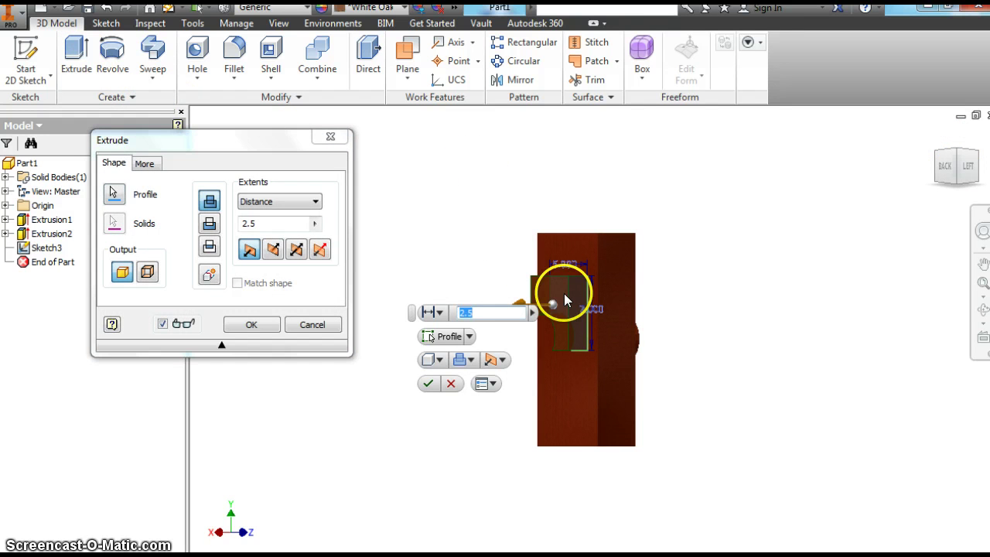
left_click(273, 252)
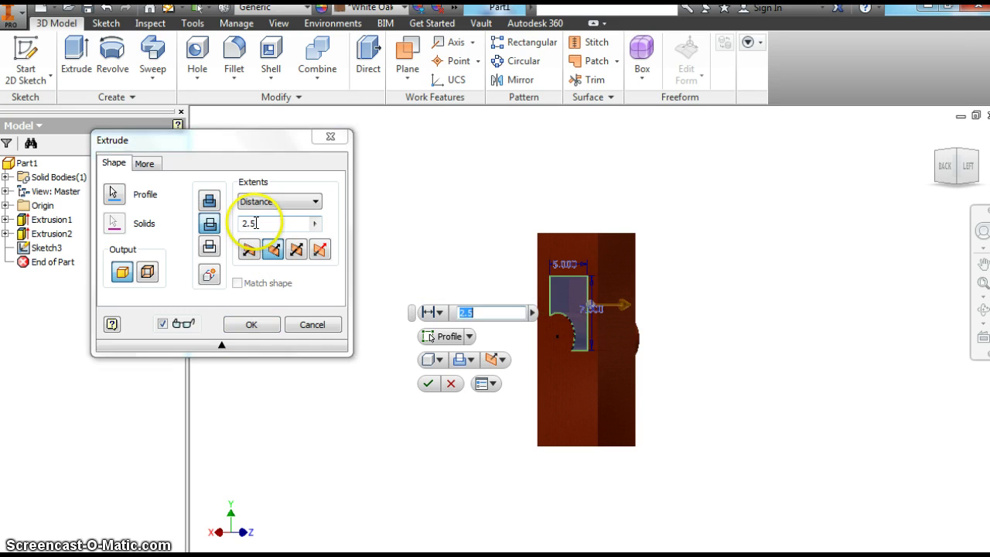
left_click_drag(255, 225, 241, 230)
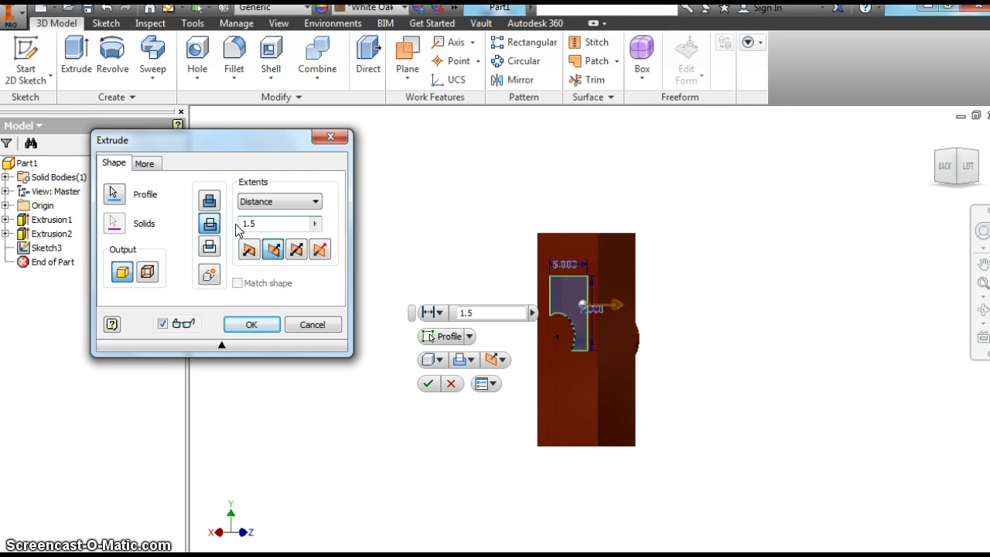
left_click(273, 252)
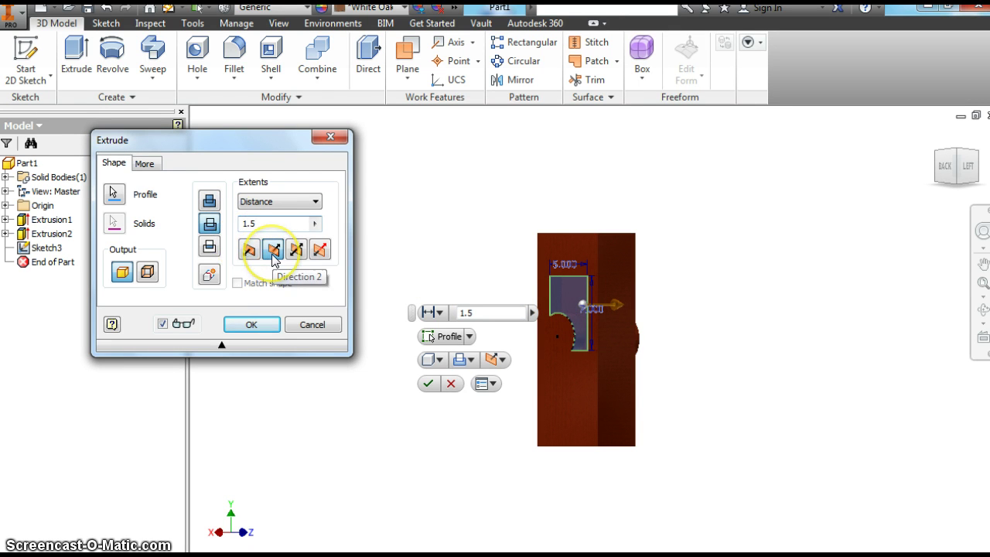
left_click(252, 325)
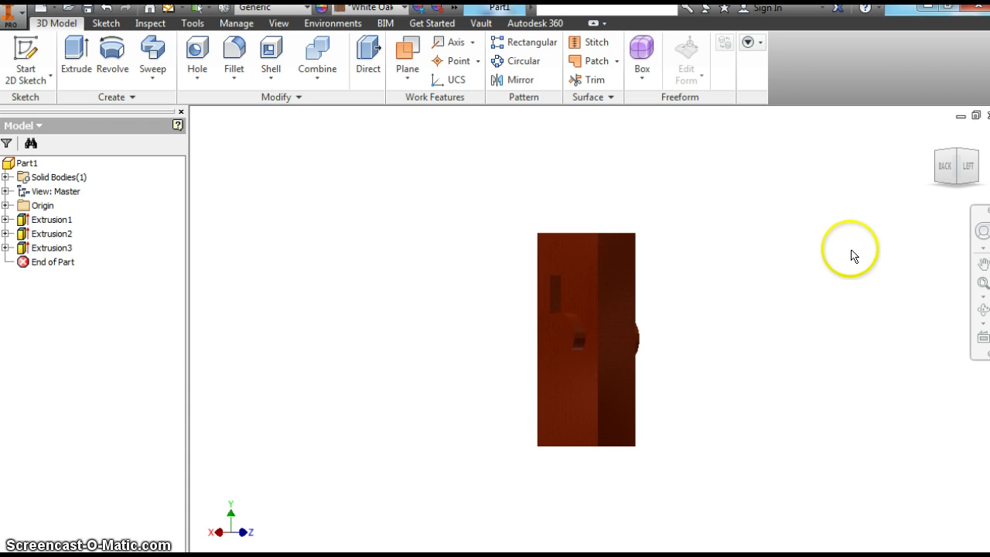
Orbit, pan and zoom around the part to inspect the new back pocket.
left_click(948, 169)
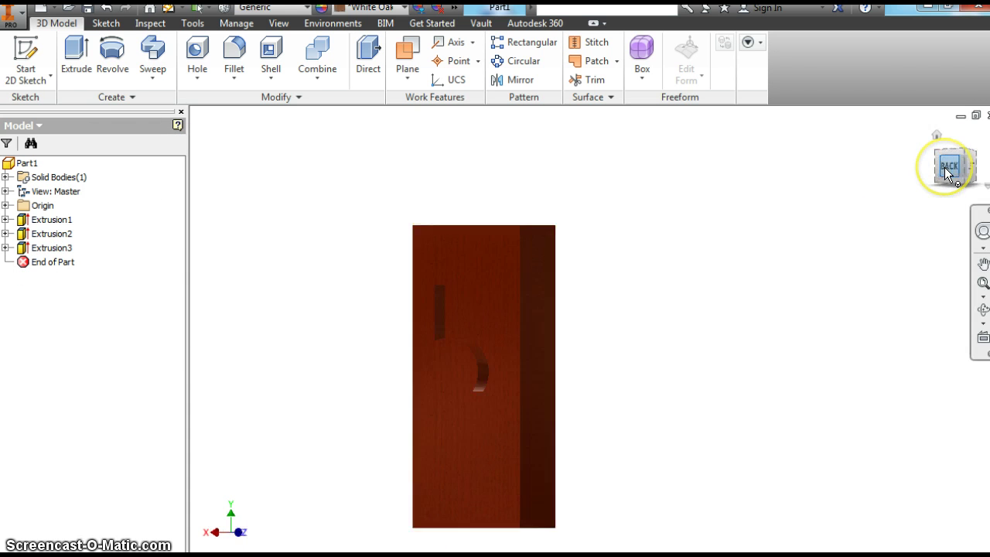
left_click(951, 160)
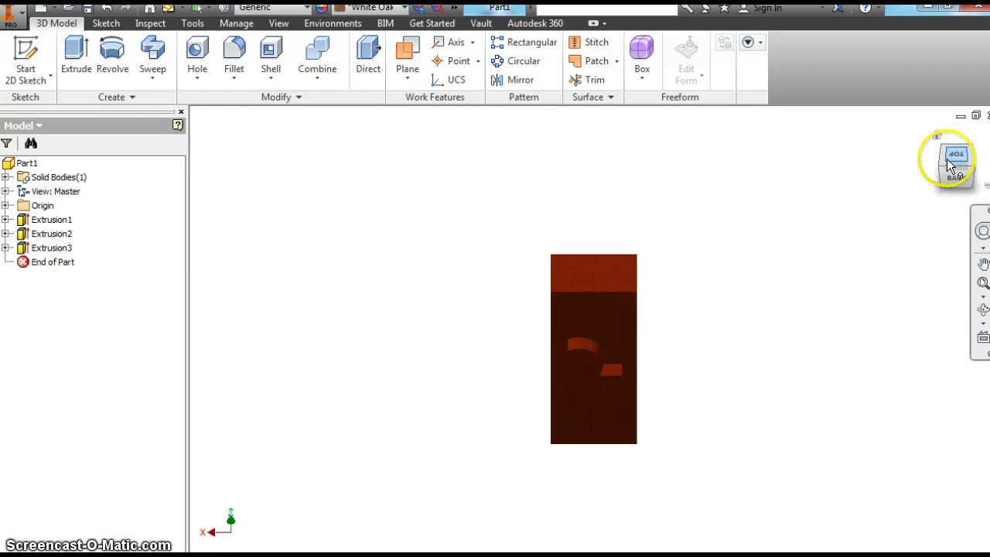
left_click(944, 168)
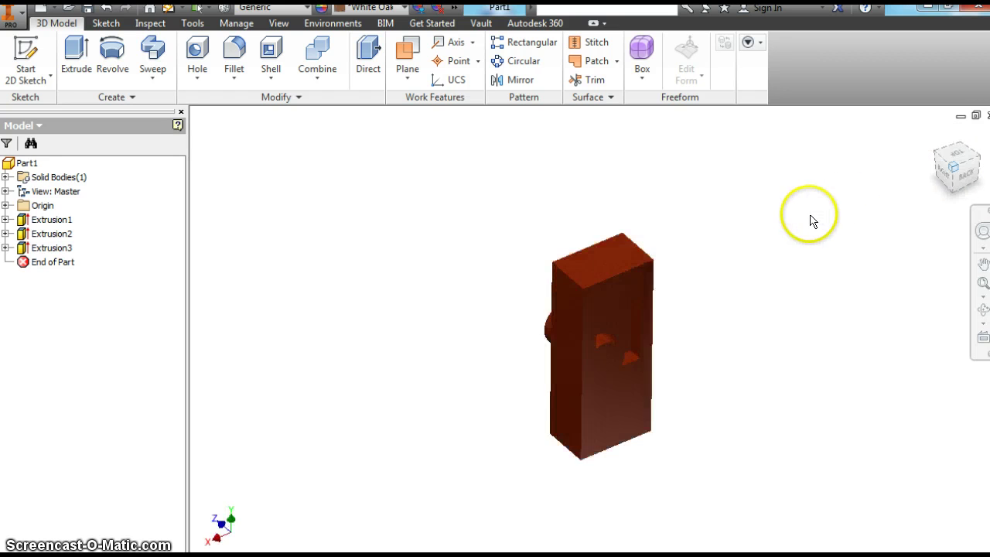
scroll(810, 221, "down", 5)
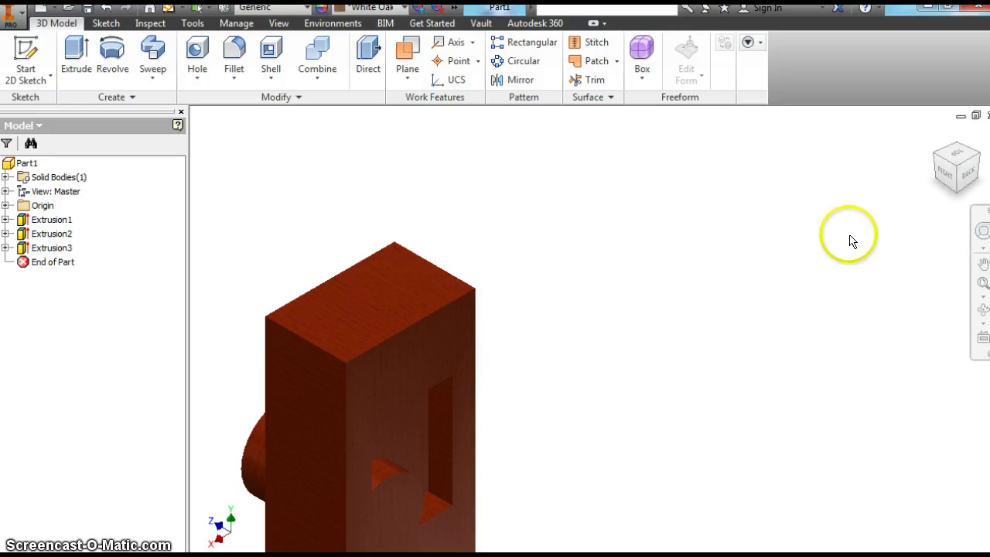
left_click(983, 263)
left_click_drag(652, 339, 777, 198)
right_click(957, 177)
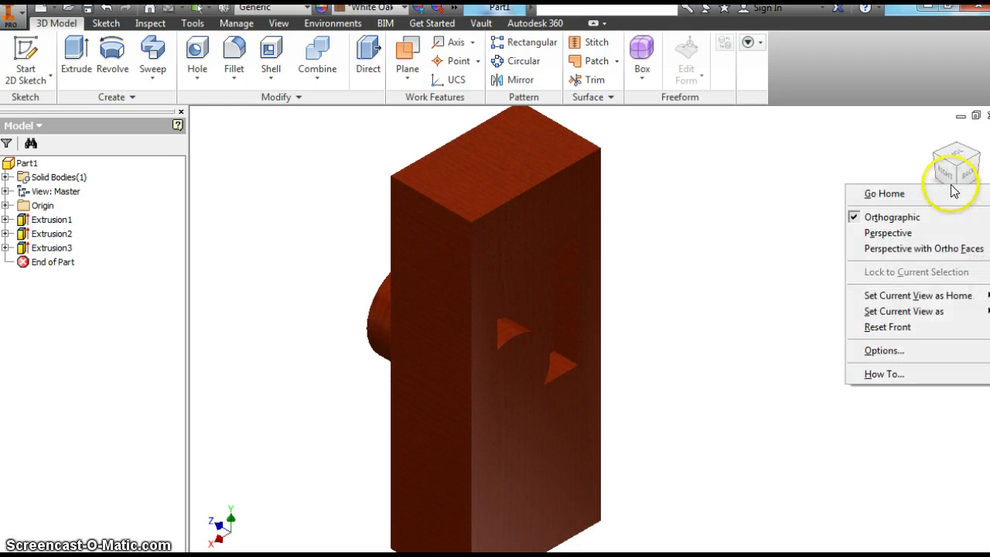
left_click(784, 215)
right_click(786, 211)
key("Escape")
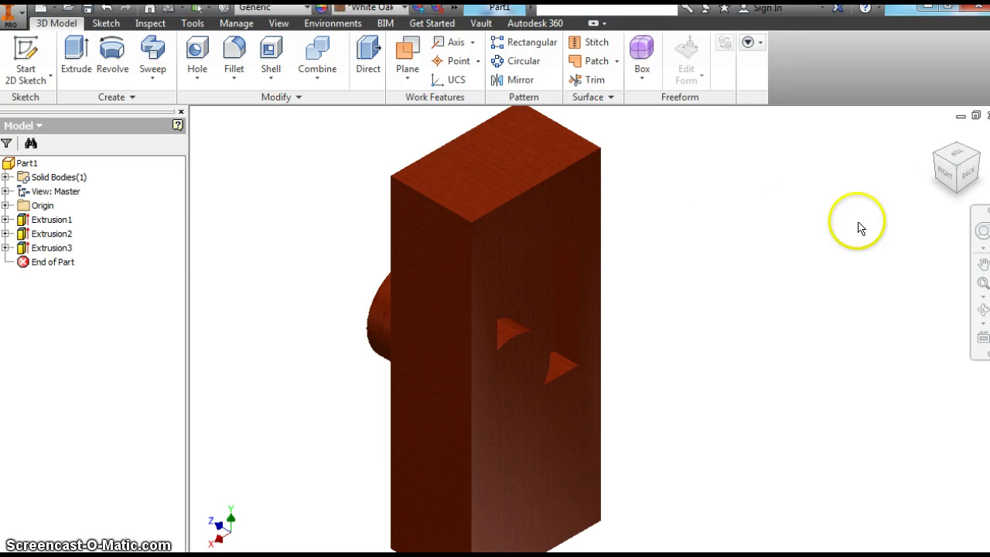
mouse_move(965, 178)
left_mouse_down()
mouse_move(765, 183)
mouse_move(603, 173)
mouse_move(588, 162)
mouse_move(705, 125)
mouse_move(776, 521)
mouse_move(704, 132)
mouse_move(734, 110)
left_mouse_up()
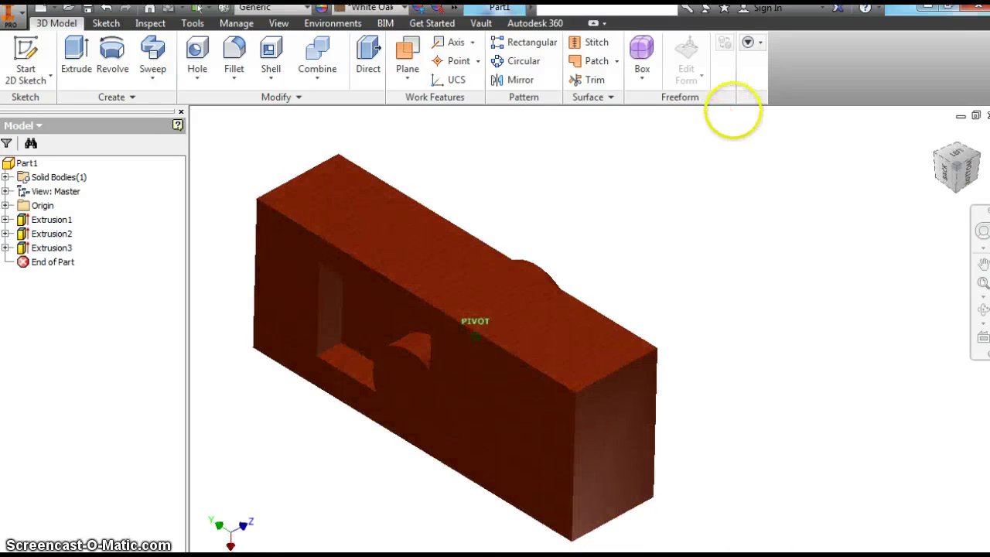
Set the pocket's inner face appearance to Dark Green in its Properties.
right_click(379, 337)
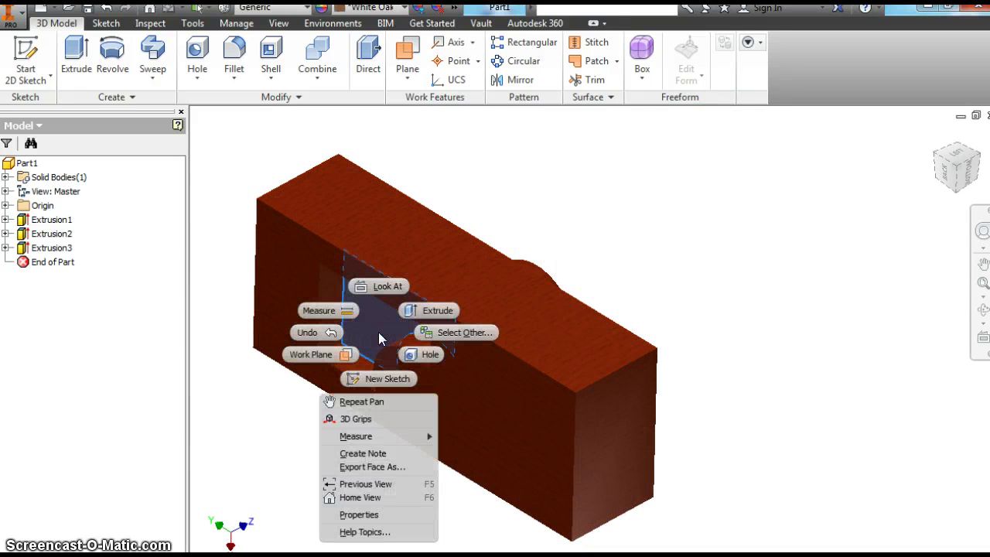
left_click(359, 514)
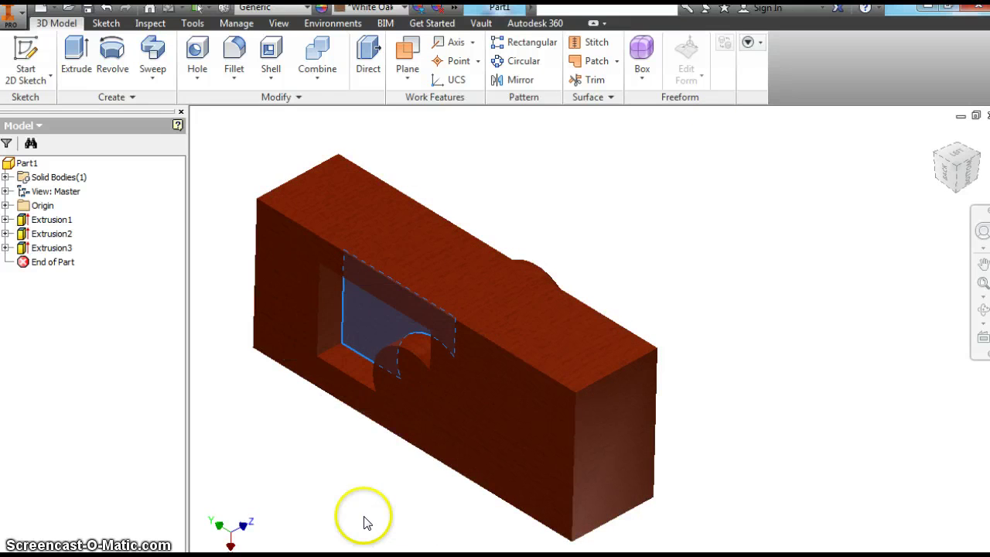
left_click(343, 163)
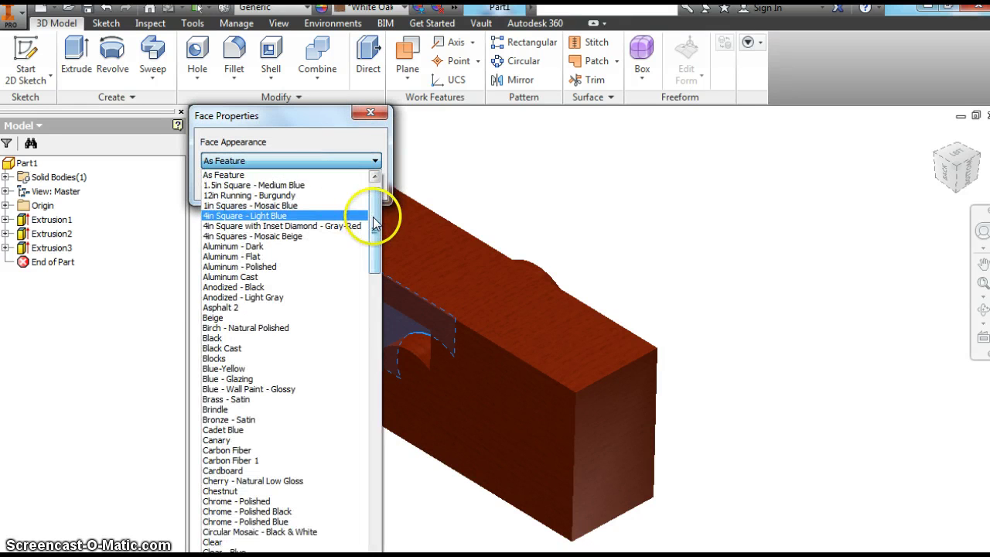
left_click_drag(373, 224, 372, 262)
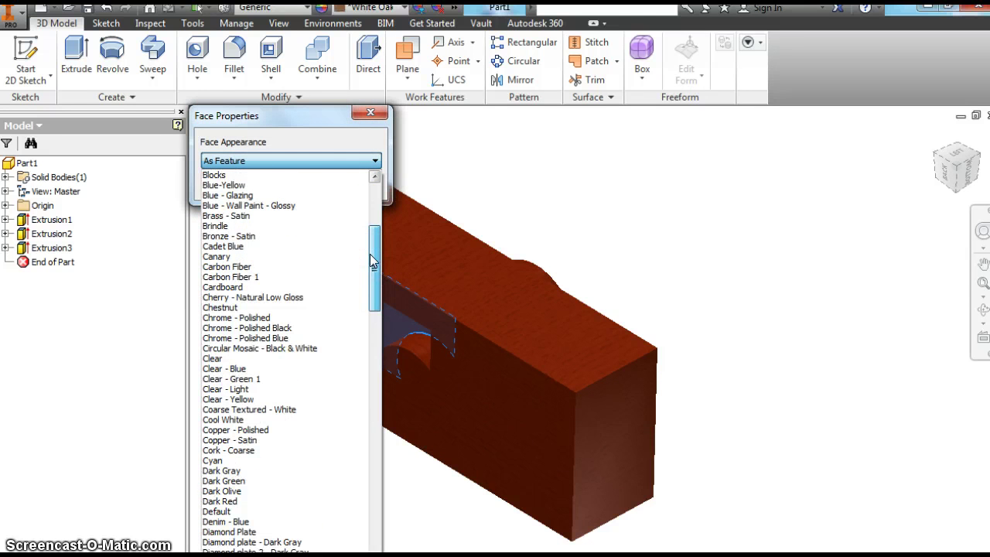
left_click_drag(371, 262, 360, 284)
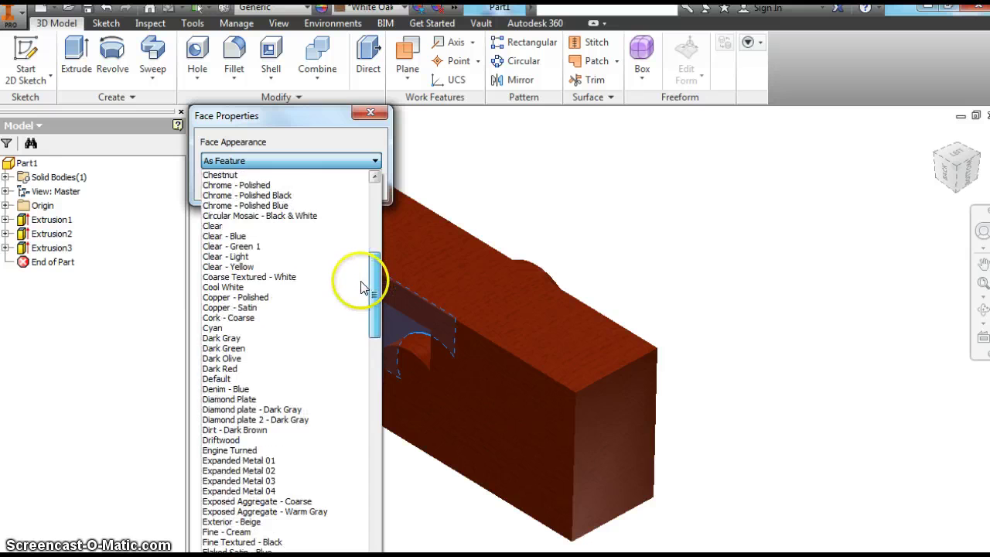
left_click(272, 343)
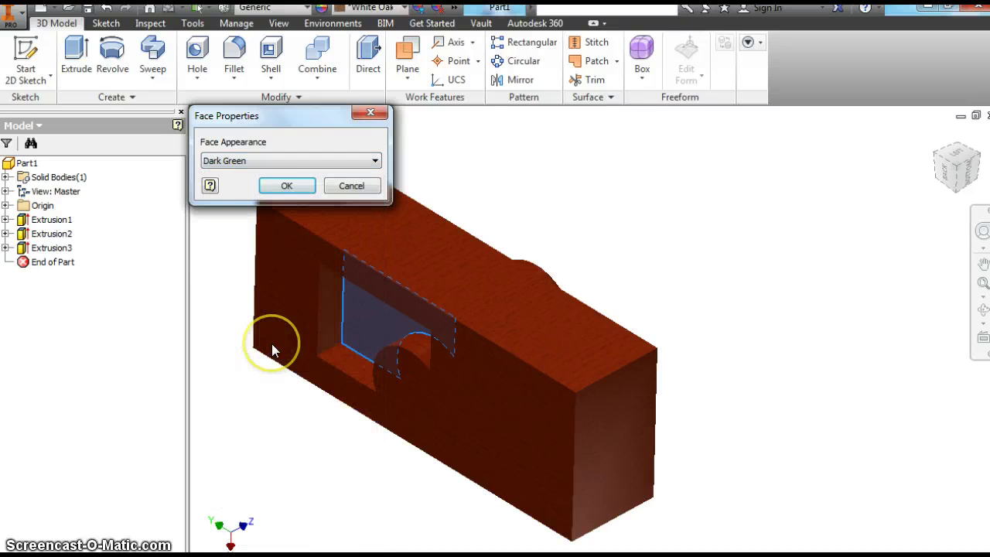
left_click(280, 187)
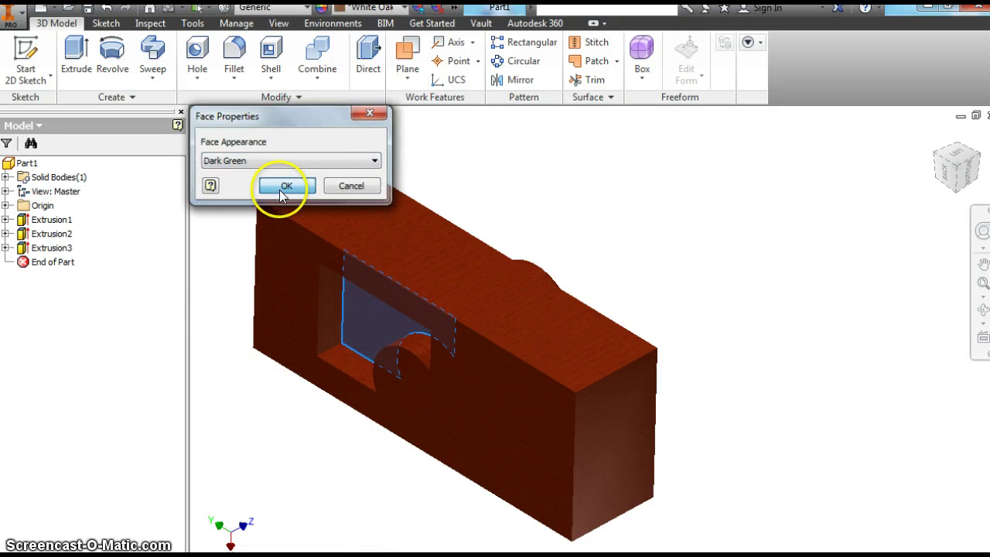
Review the part from back, corner and front views, ending on the boss side.
left_click(945, 171)
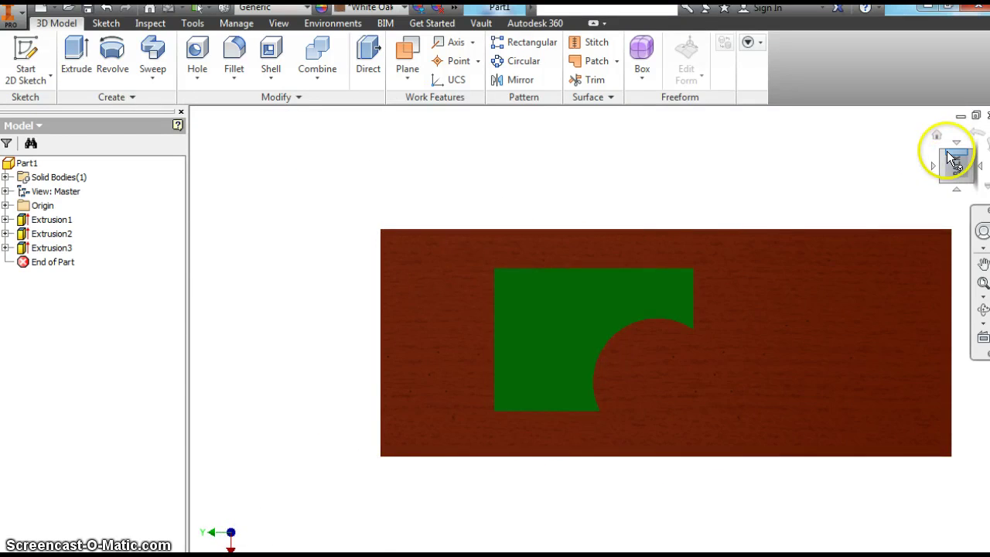
left_click(944, 157)
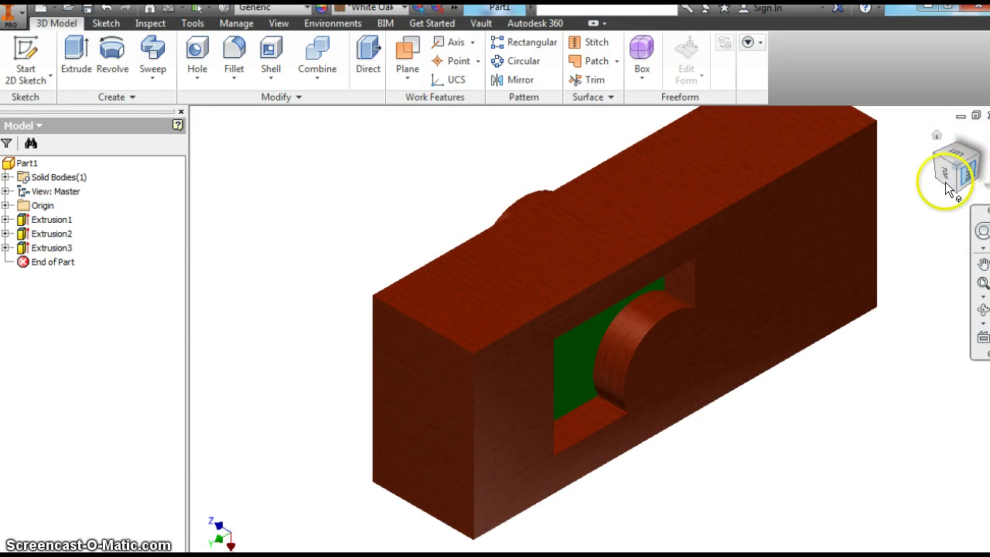
left_click_drag(950, 177, 965, 166)
left_click(969, 164)
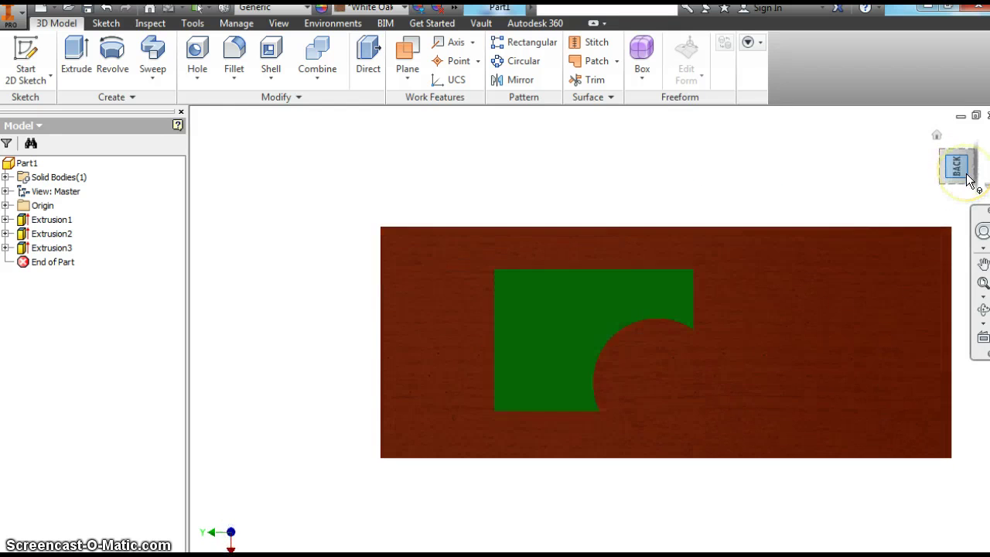
left_click(947, 158)
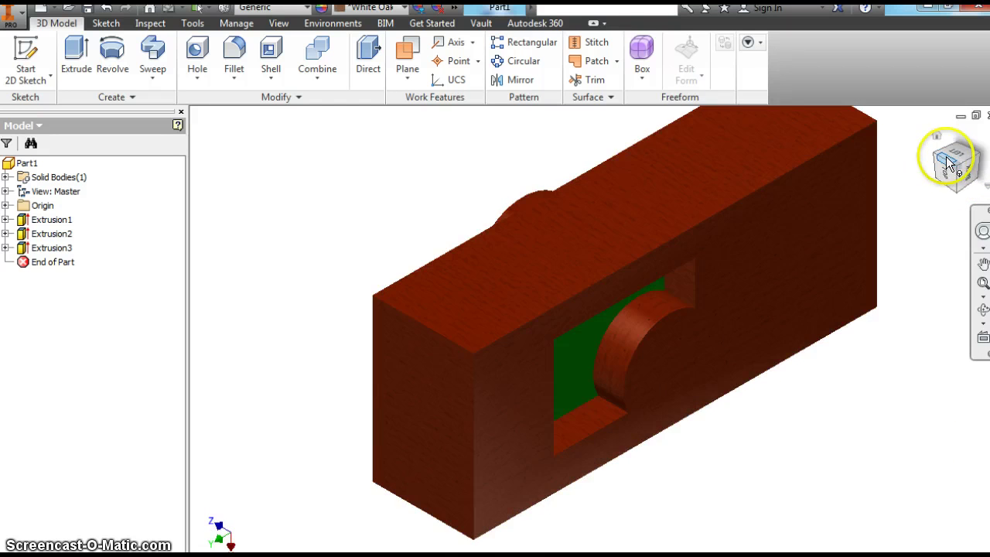
left_click(957, 160)
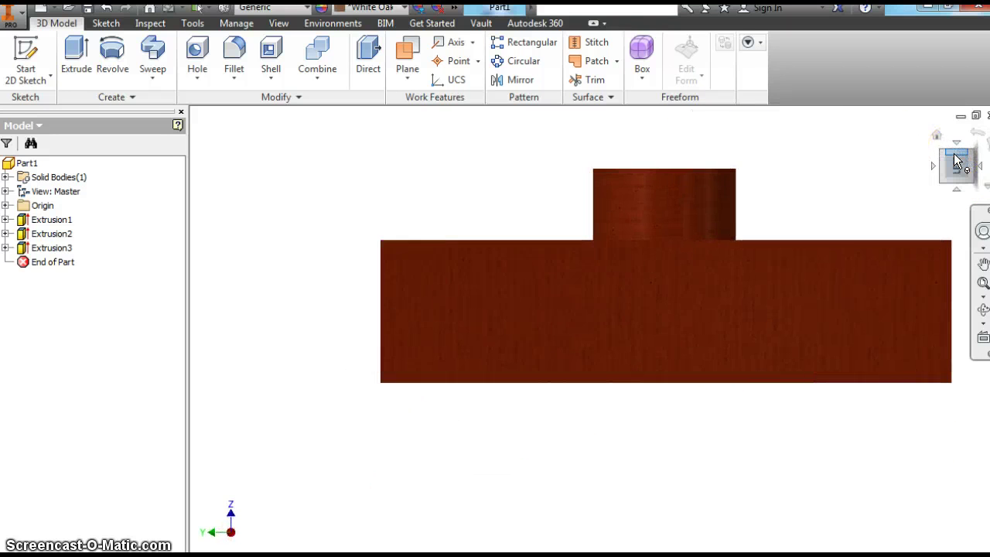
Start a new sketch on the block's front face.
left_click(667, 305)
right_click(667, 305)
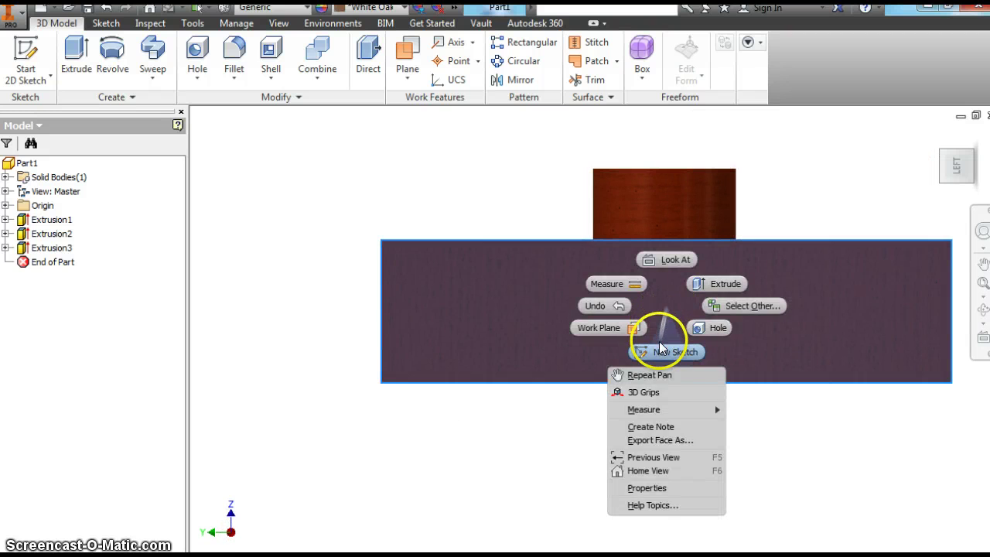
left_click(656, 352)
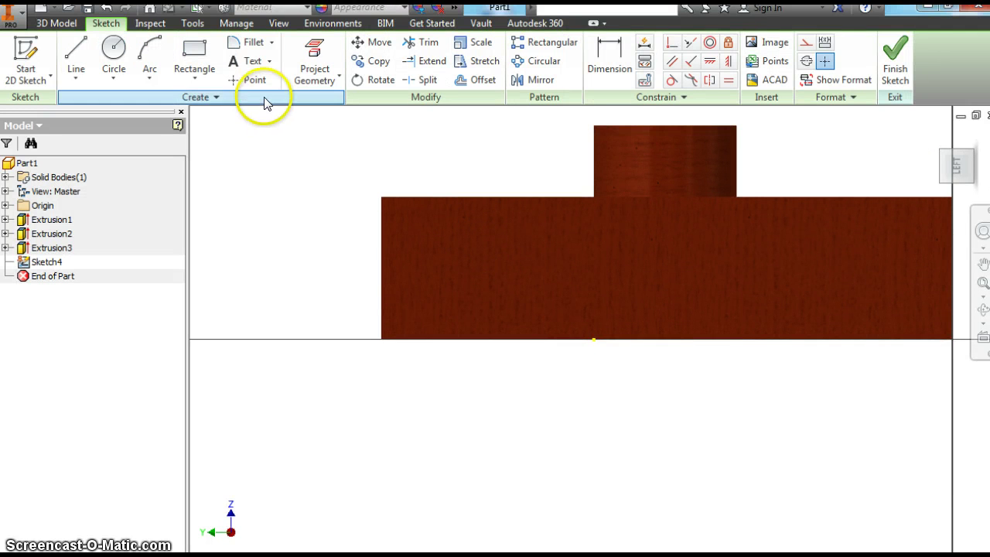
Draw a five-sided polygon left of the cylindrical boss.
left_click(192, 82)
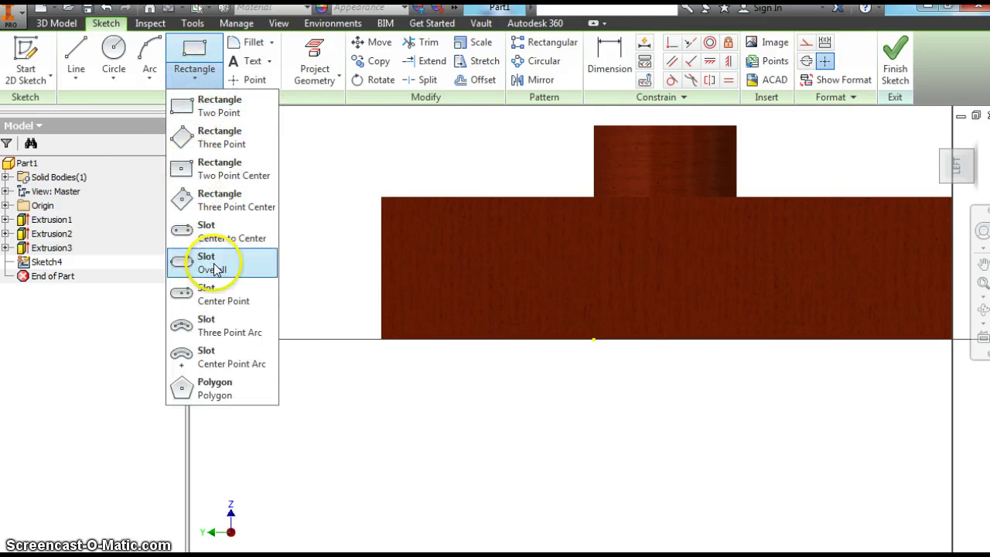
left_click(207, 386)
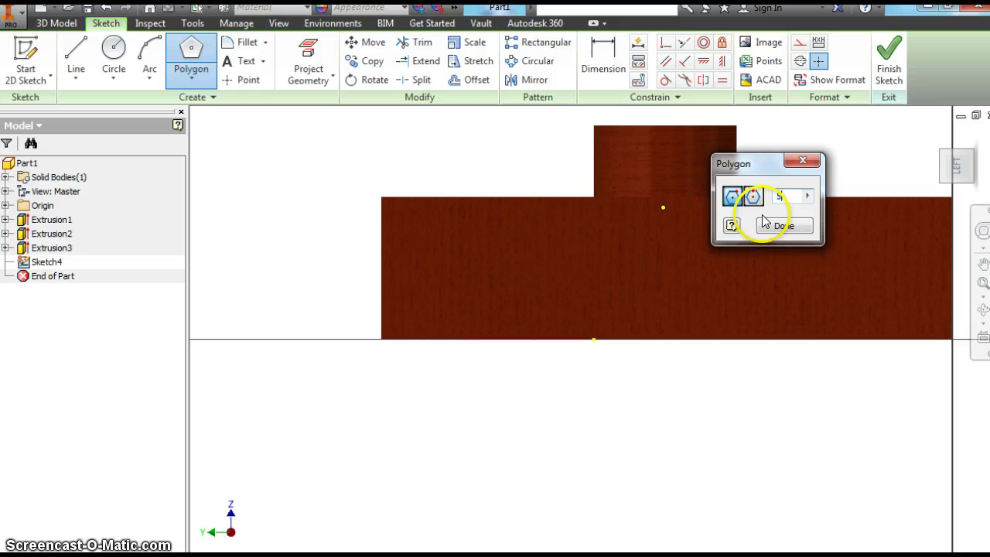
left_click(500, 268)
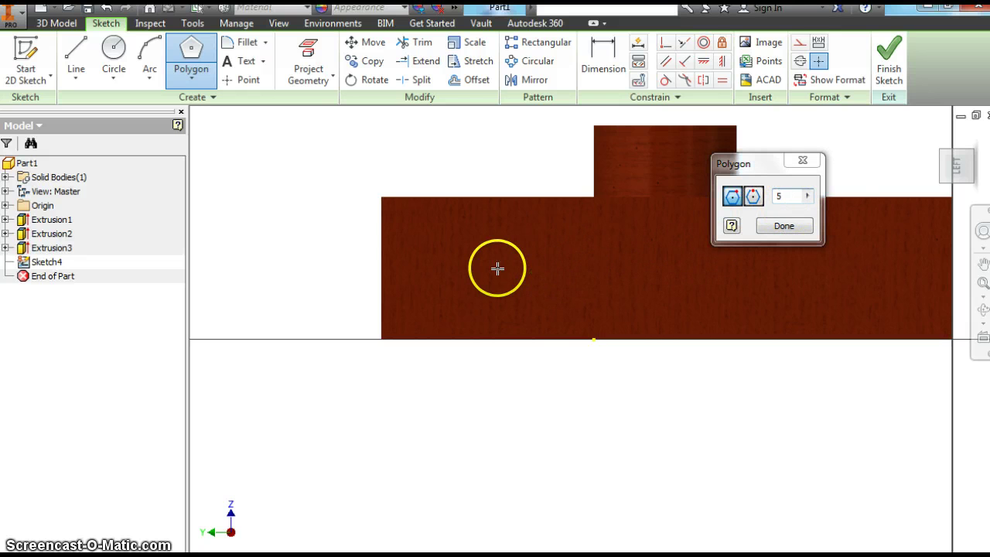
left_click(498, 221)
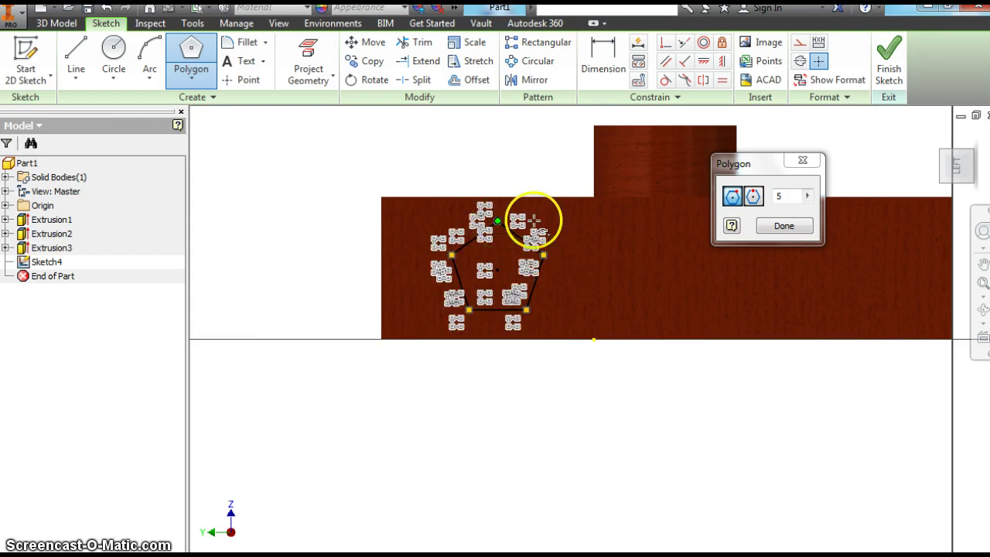
right_click(583, 221)
left_click(762, 229)
left_click(786, 224)
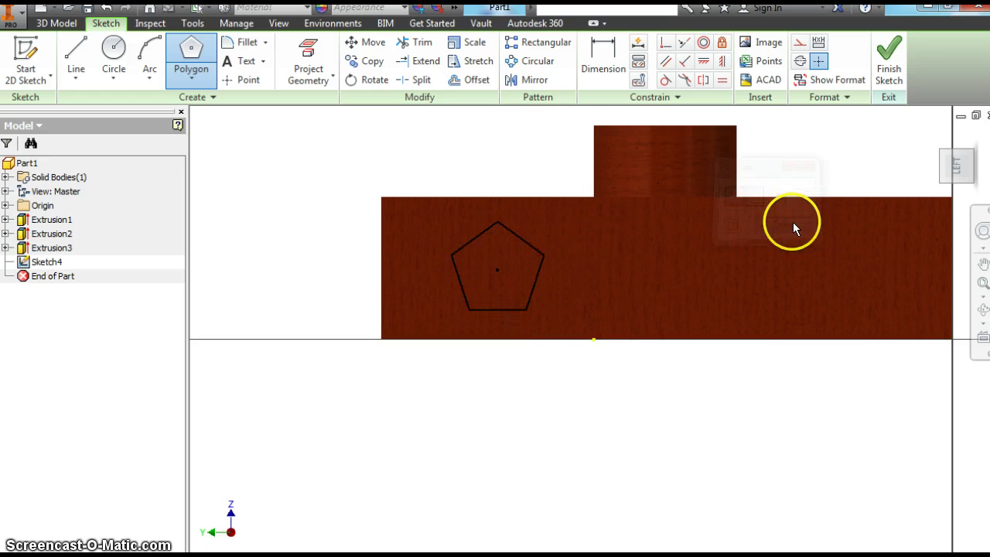
Dimension the pentagon's upper-right side to 2 and give its right edge a 2 vertical dimension.
left_click(582, 78)
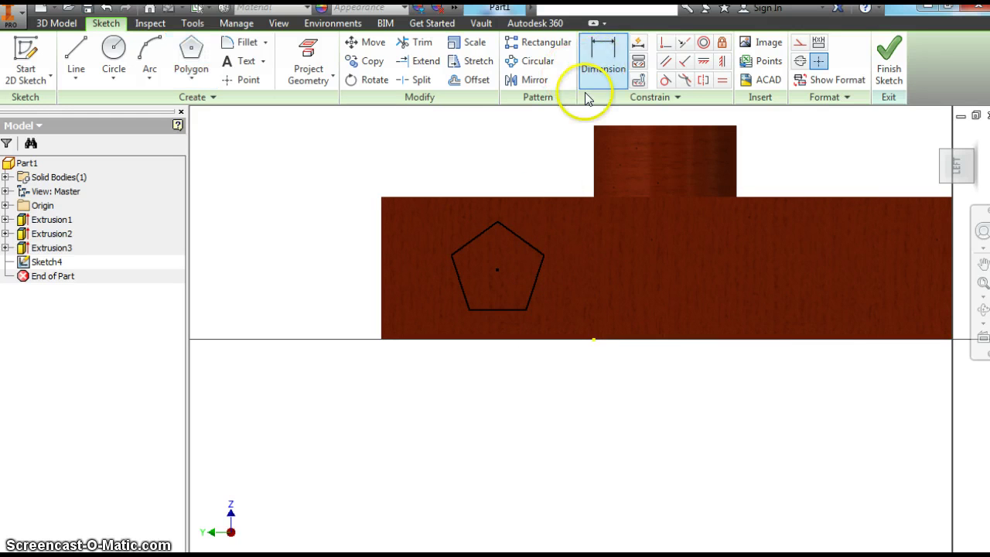
left_click(536, 221)
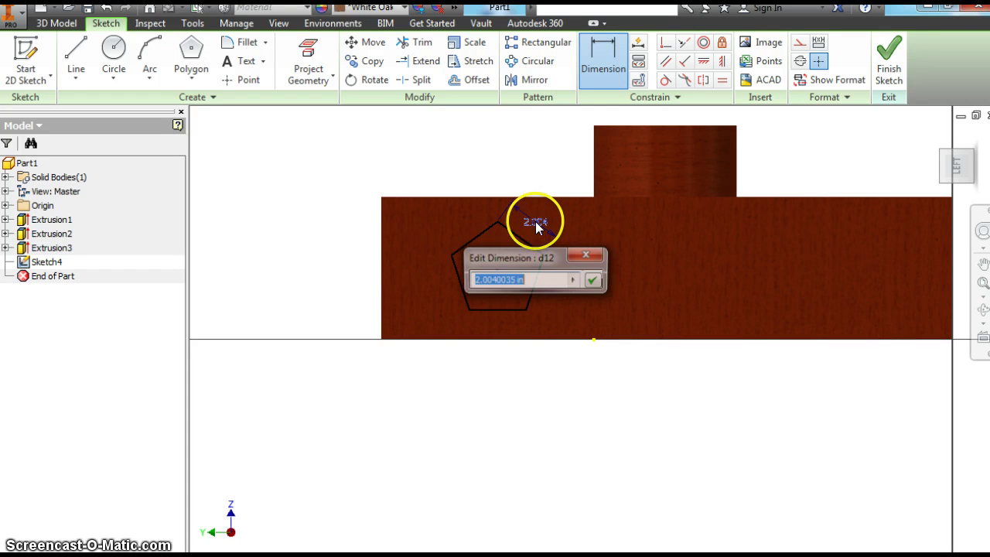
left_click(594, 283)
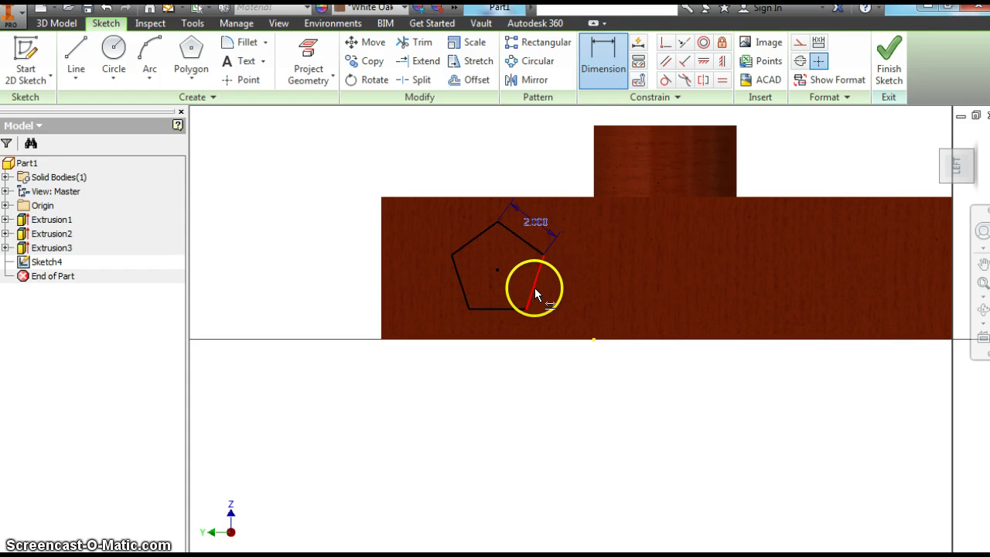
left_click(536, 294)
left_click(557, 289)
type("2")
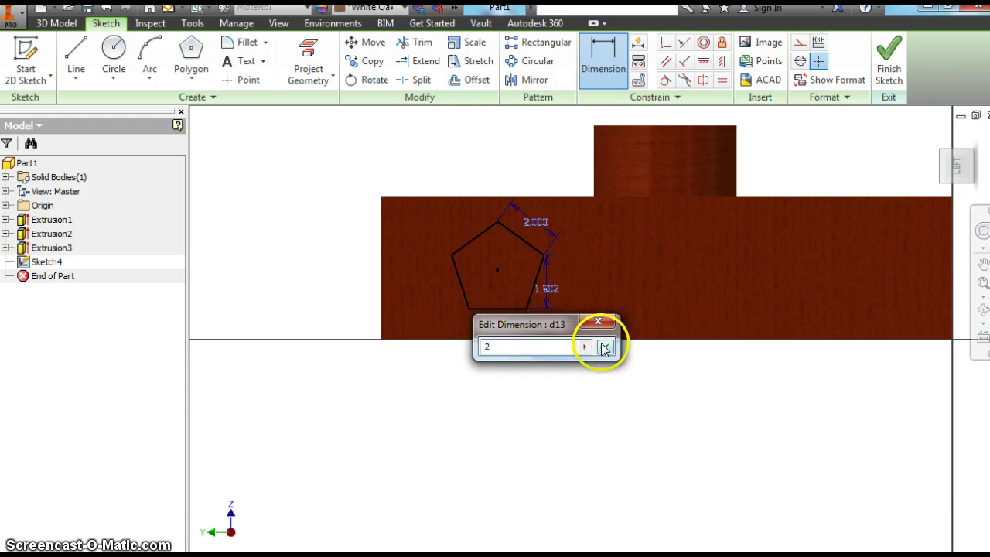
left_click(605, 349)
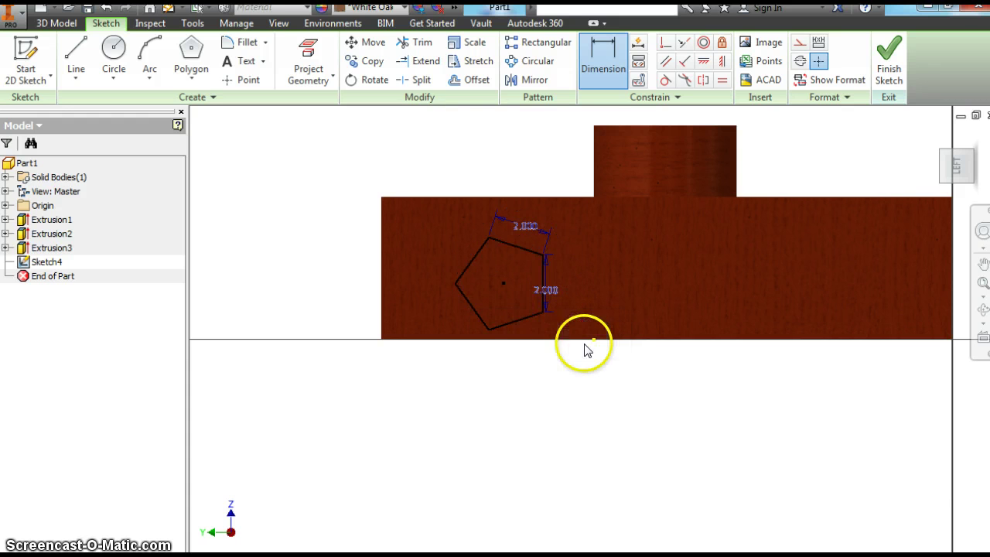
Accept the bottom edge as a reference dimension, then undo back to the upright 1.902-tall pentagon.
left_click(523, 324)
left_click(530, 334)
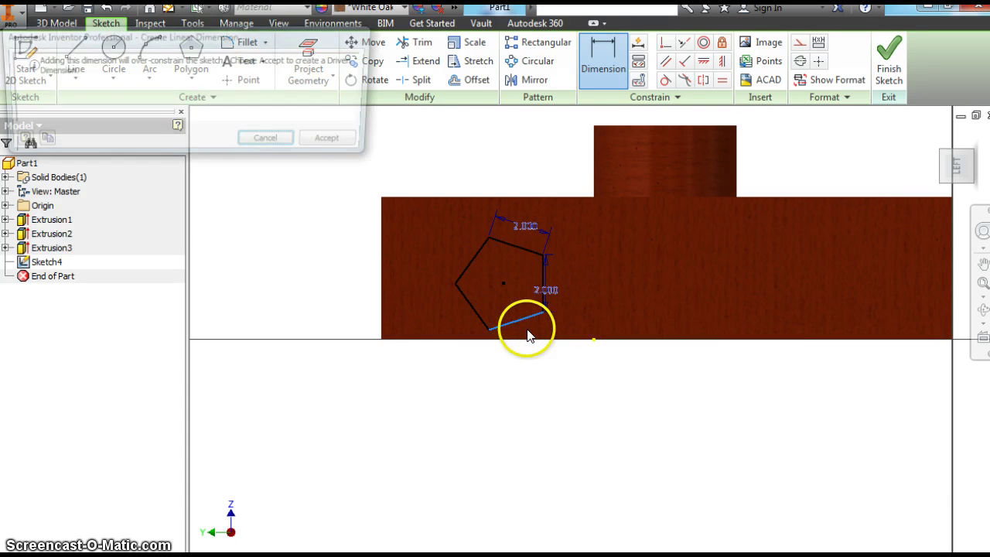
left_click(328, 151)
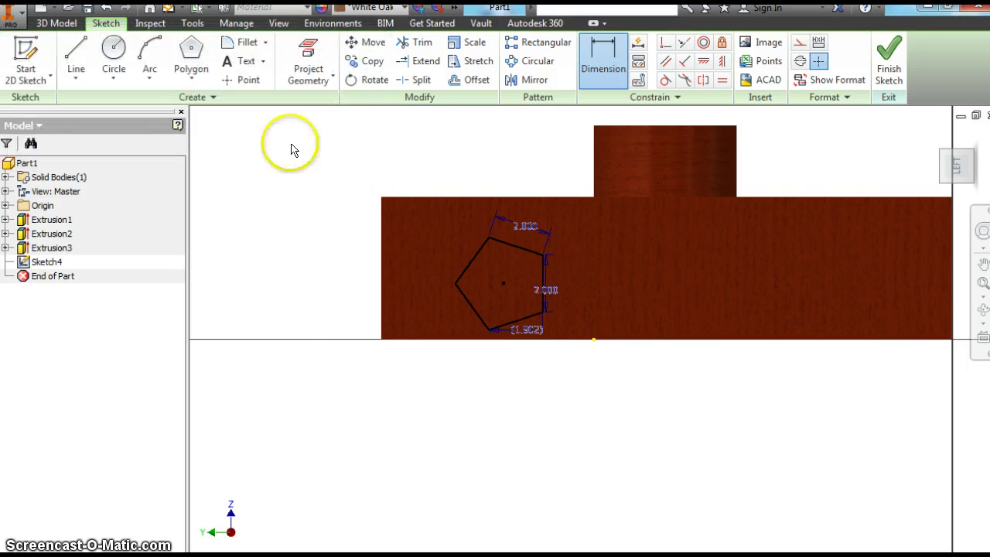
left_click(106, 9)
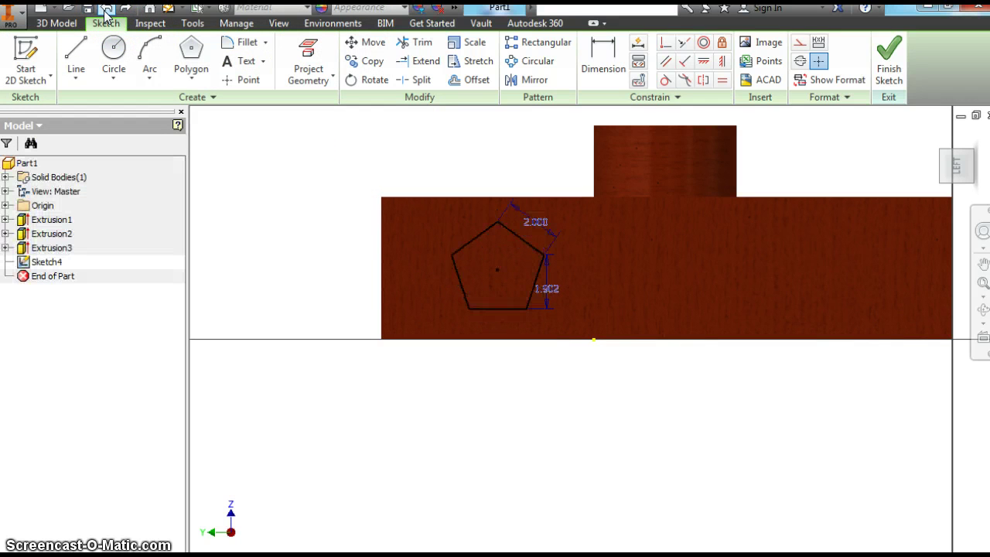
left_click(427, 283)
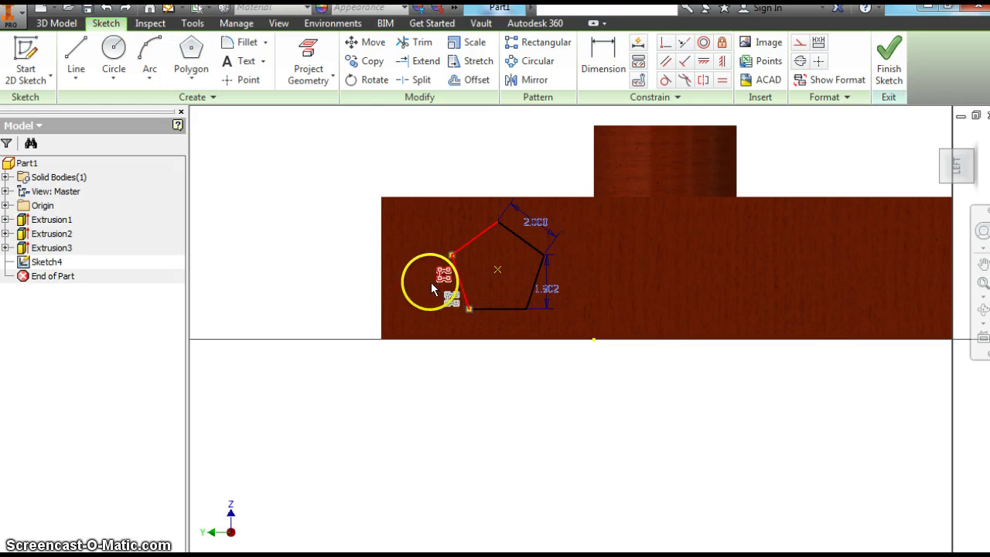
left_click(431, 272)
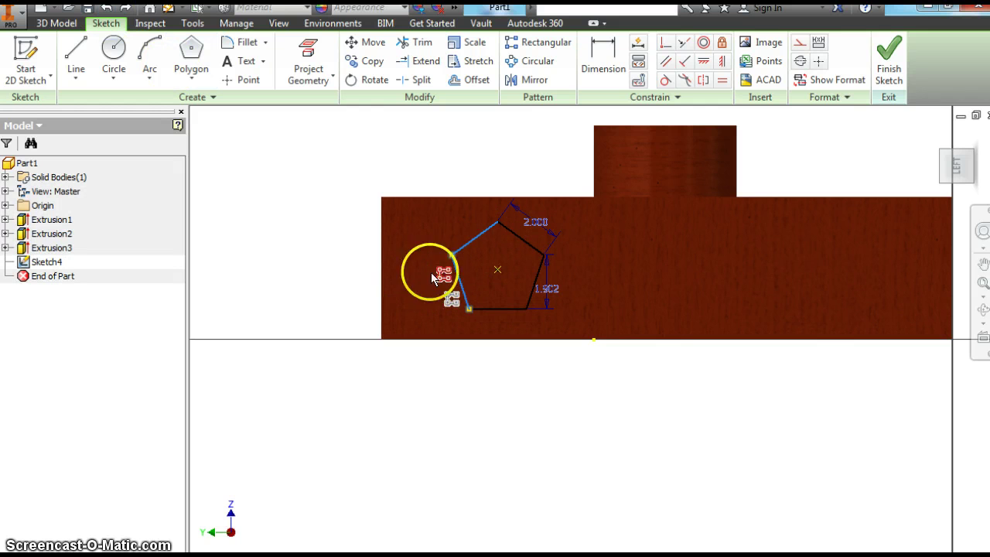
Finish Sketch4 and extrude the pentagon profile a distance of 3 as Extrusion4.
right_click(444, 186)
left_click(458, 216)
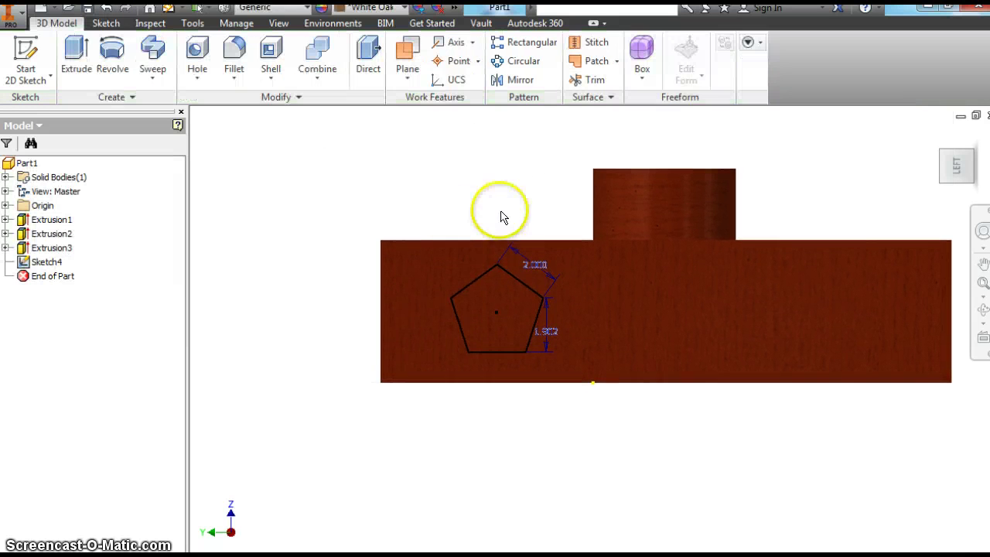
left_click(77, 58)
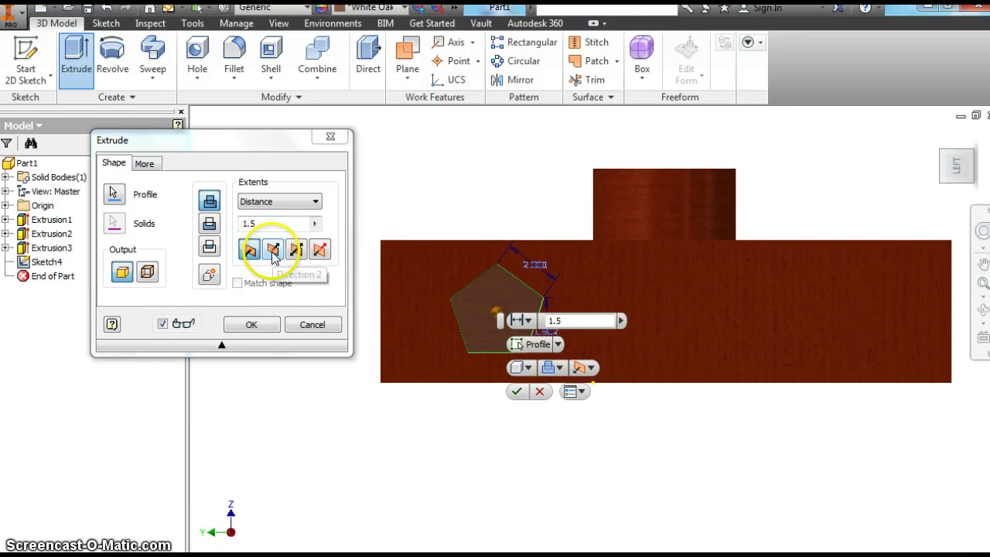
left_click(255, 226)
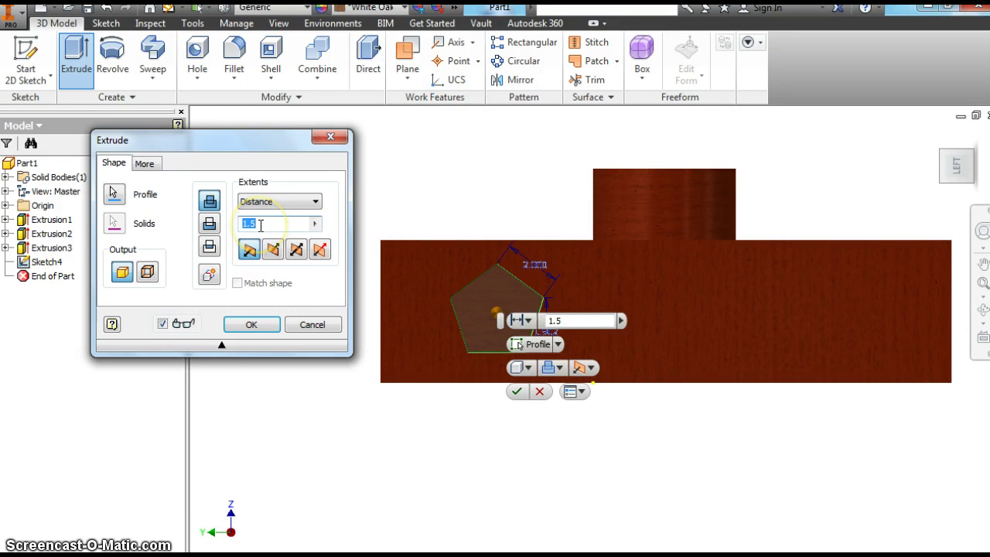
type("3")
left_click(234, 322)
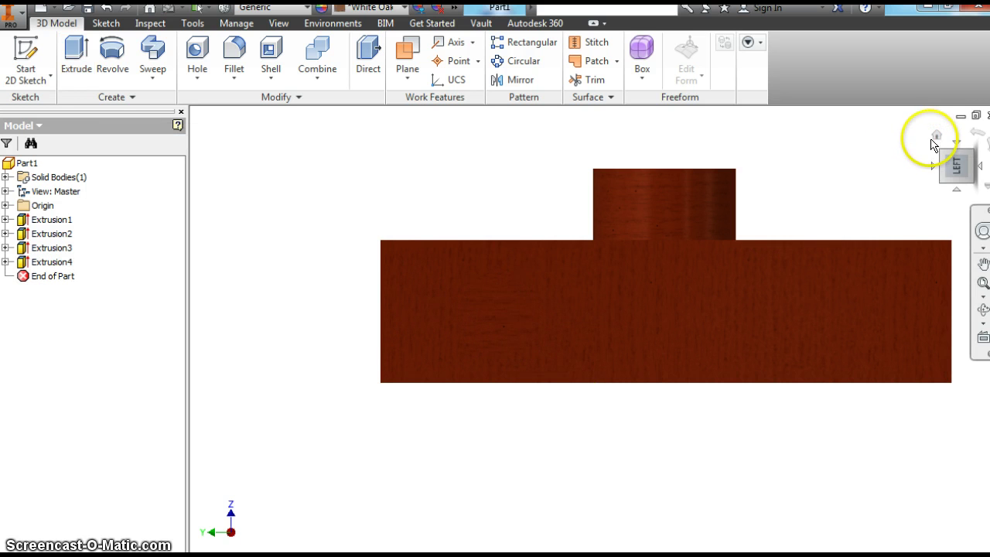
View the part from Home, Front, Left and Back, then orbit to see its underside and pocket.
left_click(935, 138)
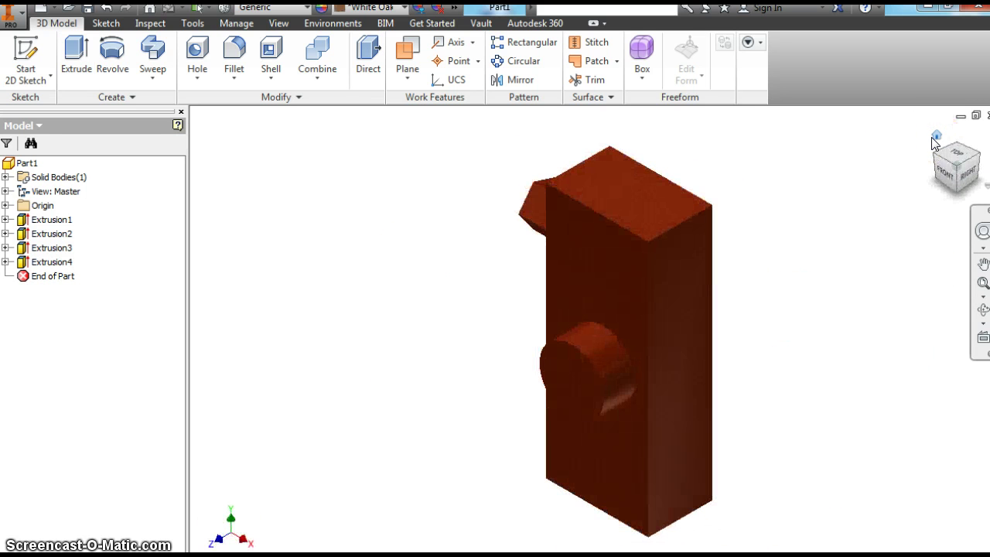
left_click(950, 173)
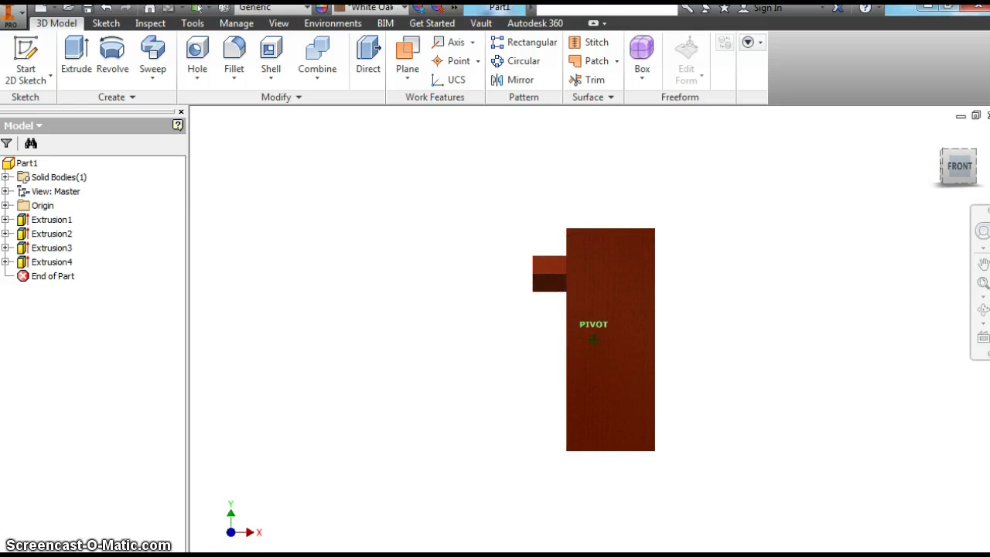
mouse_move(950, 173)
left_mouse_down()
mouse_move(921, 177)
mouse_move(940, 177)
left_mouse_up()
left_click(941, 173)
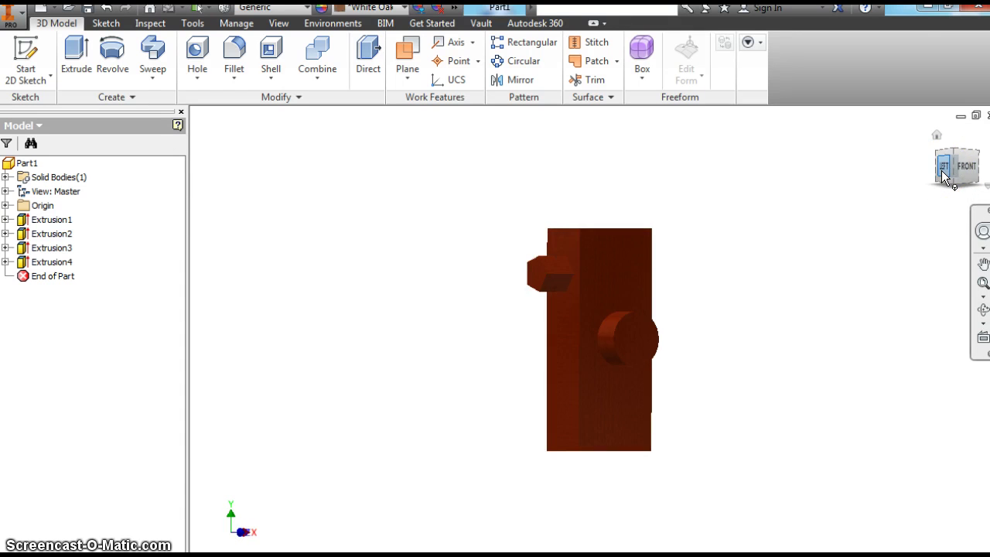
left_click(941, 170)
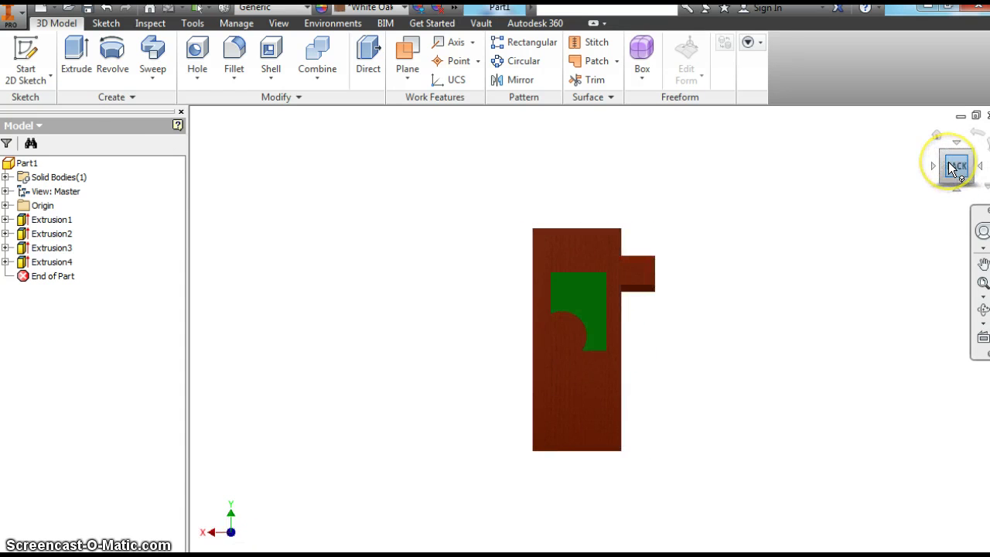
left_click(937, 137)
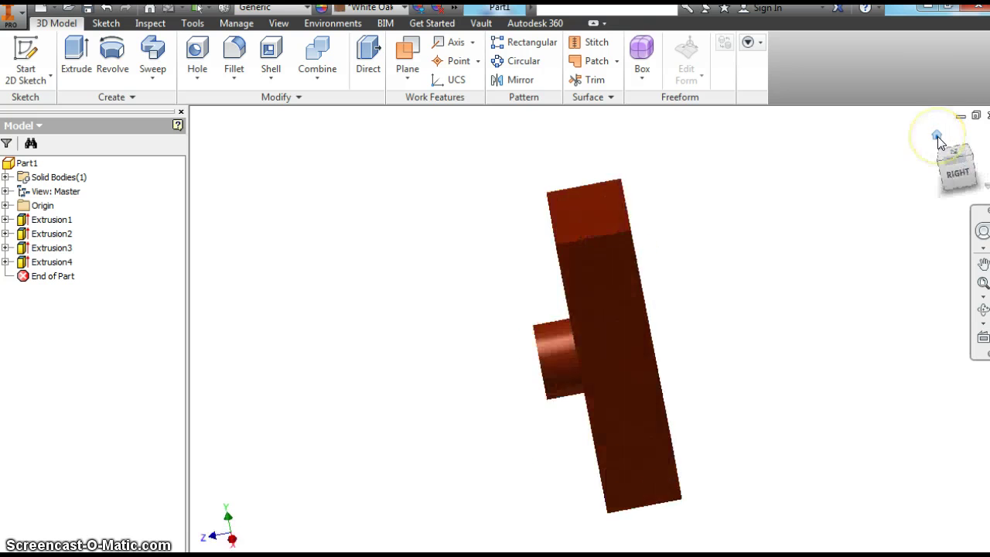
mouse_move(939, 177)
left_mouse_down()
mouse_move(364, 188)
mouse_move(210, 144)
mouse_move(913, 159)
mouse_move(524, 220)
mouse_move(442, 279)
mouse_move(411, 327)
mouse_move(337, 321)
mouse_move(975, 358)
mouse_move(779, 468)
mouse_move(487, 474)
mouse_move(348, 423)
mouse_move(289, 416)
mouse_move(918, 366)
mouse_move(821, 474)
mouse_move(758, 416)
mouse_move(772, 429)
mouse_move(634, 453)
mouse_move(285, 347)
mouse_move(918, 400)
mouse_move(787, 477)
mouse_move(500, 416)
mouse_move(376, 407)
mouse_move(317, 436)
mouse_move(229, 297)
mouse_move(235, 183)
mouse_move(937, 290)
mouse_move(902, 320)
mouse_move(776, 334)
left_mouse_up()
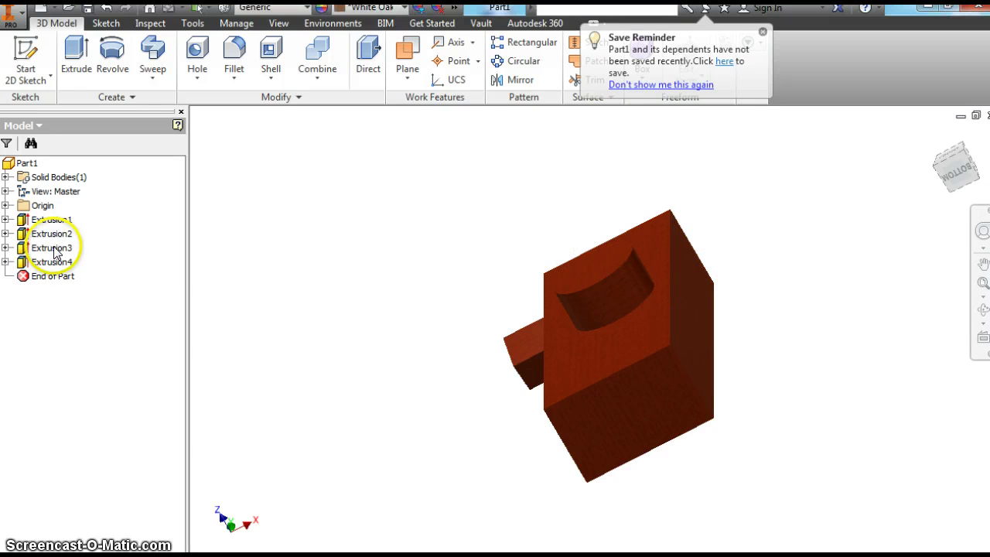
Expand Extrusion3, Extrusion2 and Extrusion1 in the Model browser to reveal their sketches.
left_click(6, 248)
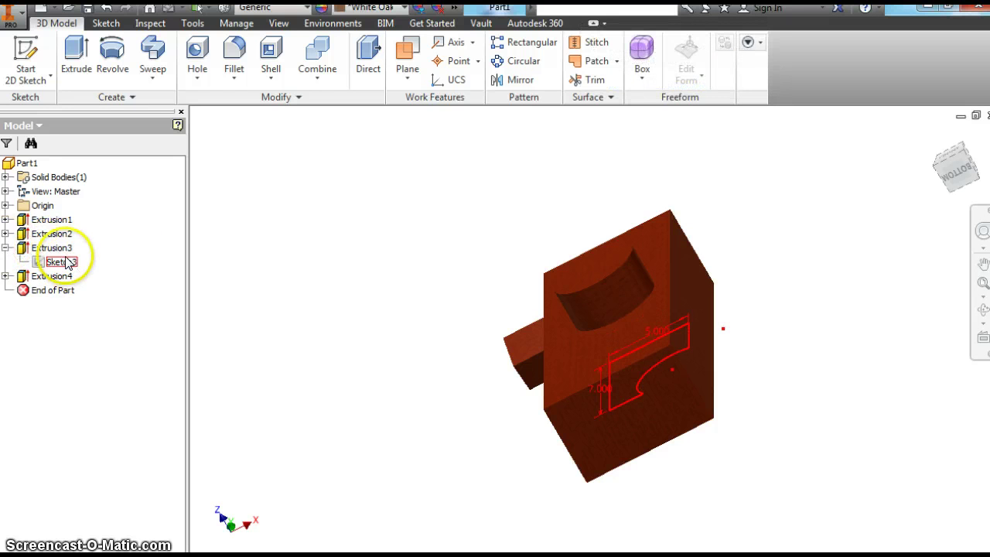
left_click(5, 233)
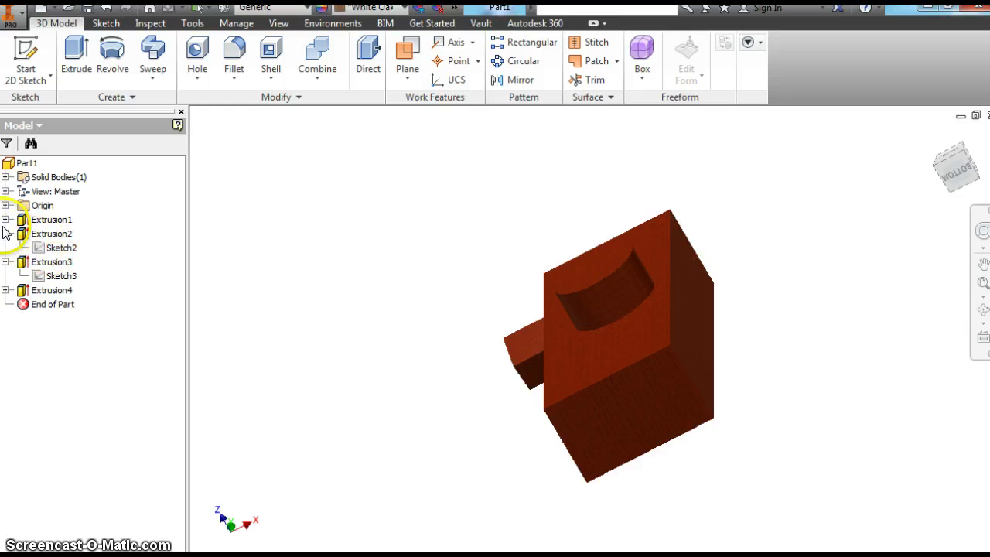
left_click(6, 220)
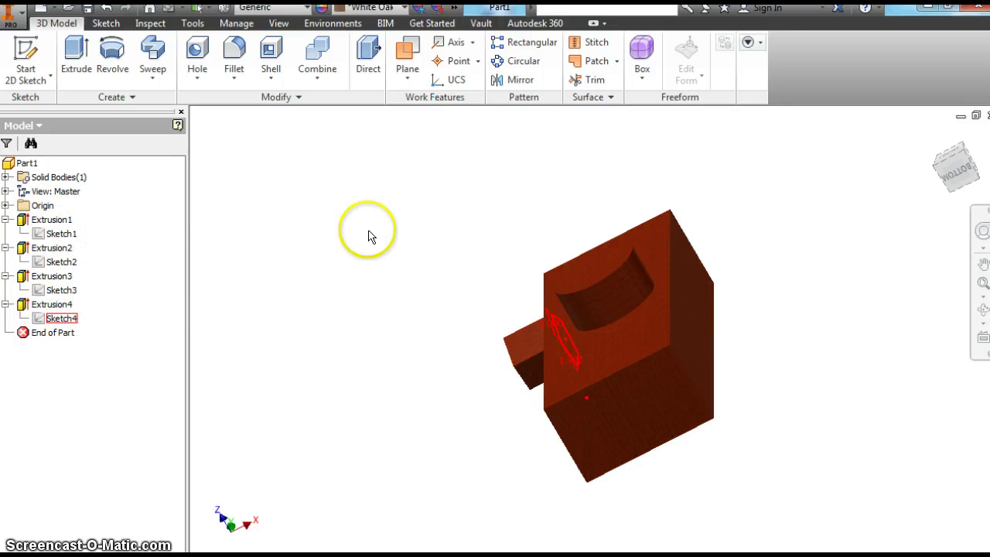
Use Save As to store the part as MrVLesson5 in the GVCInventor for SCOM folder.
left_click(11, 14)
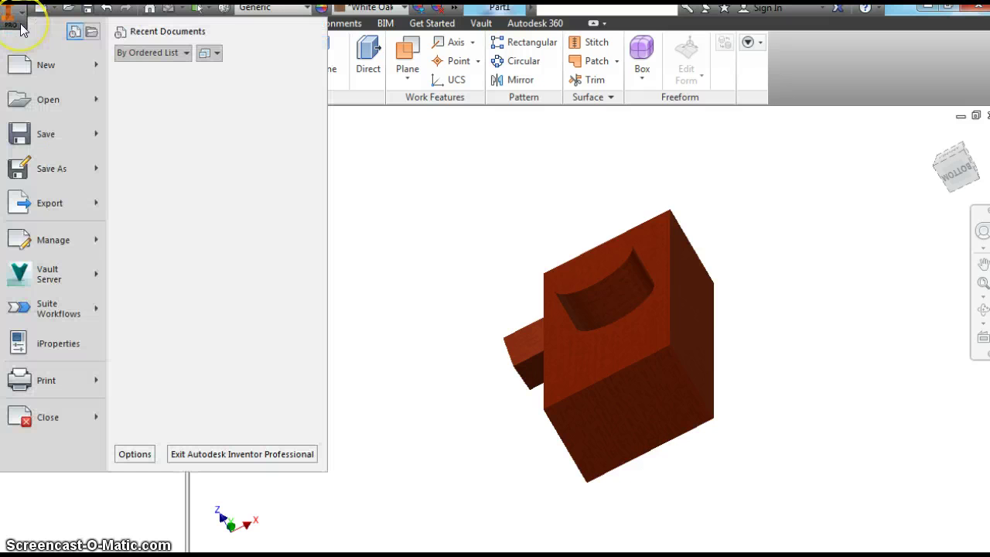
left_click(51, 164)
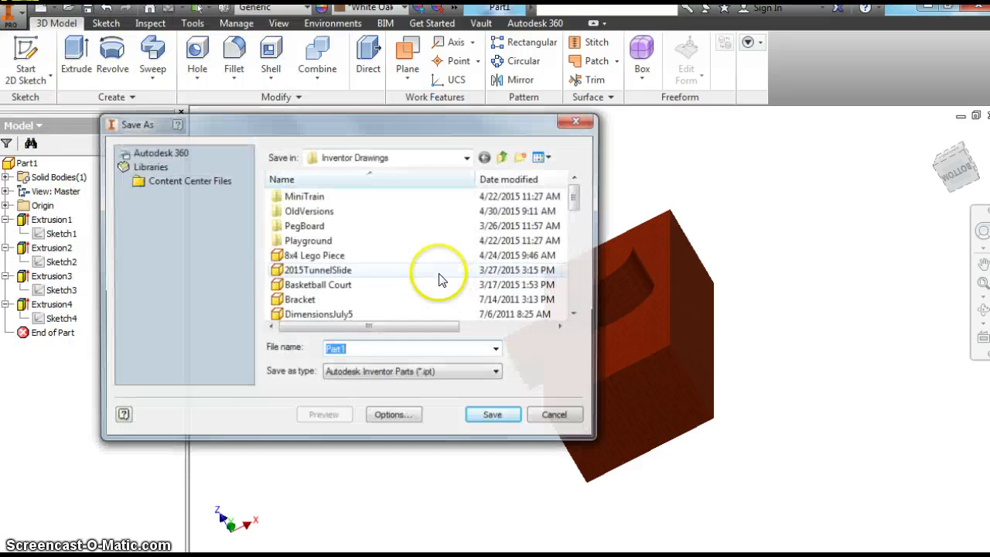
left_click(468, 157)
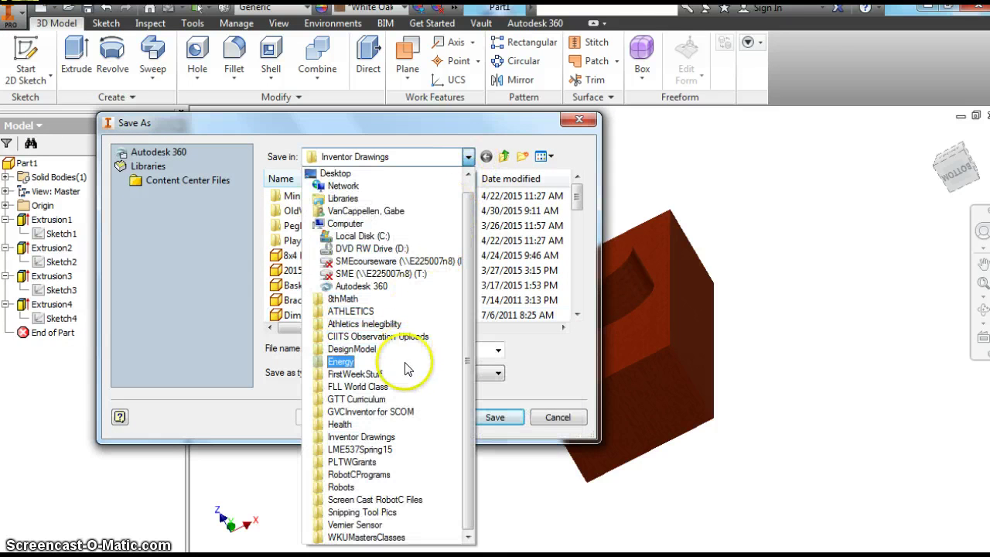
left_click(393, 411)
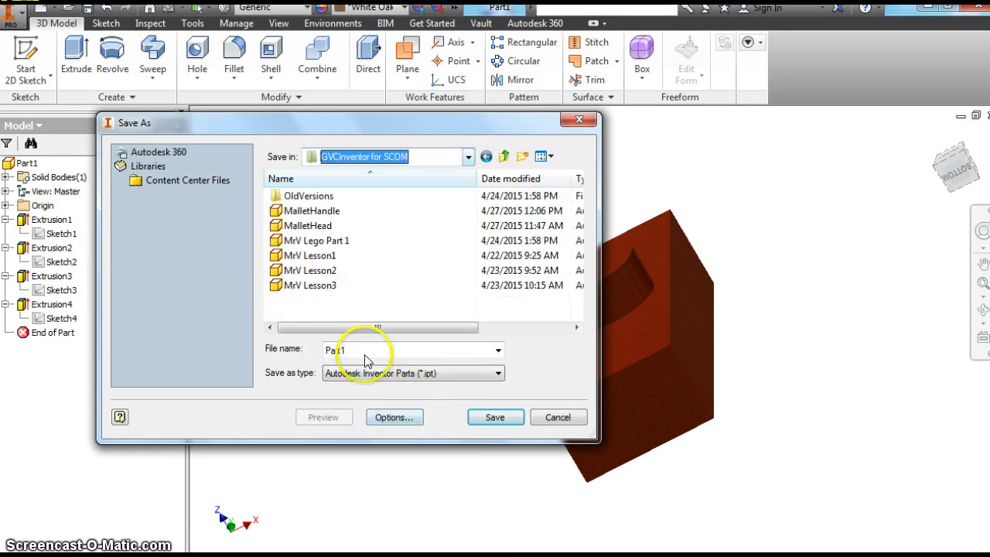
type("Mr")
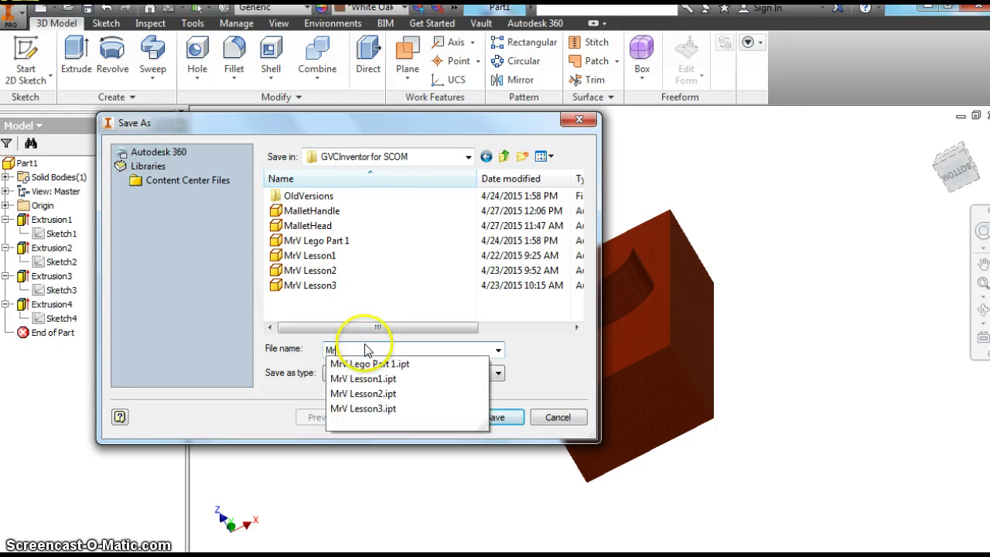
type("V Le")
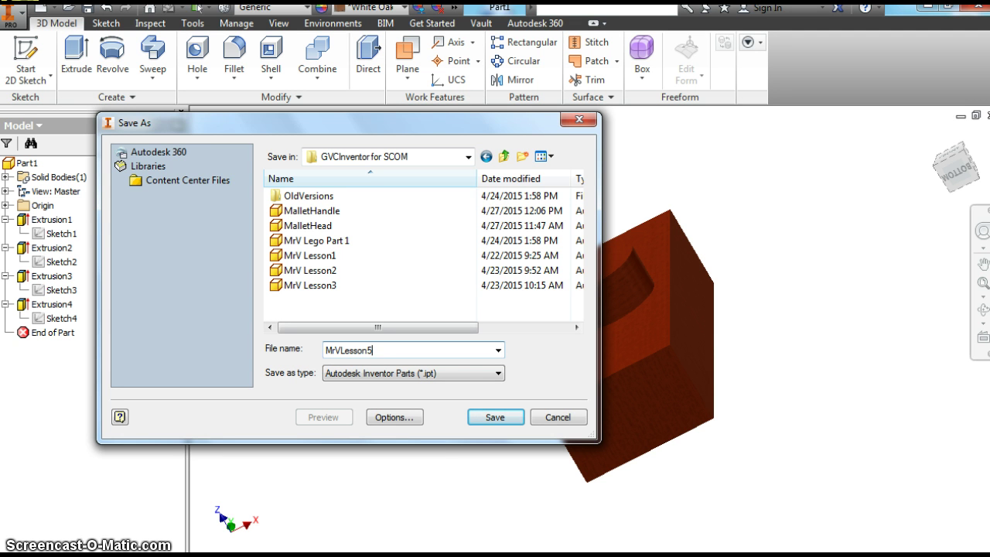
left_click(495, 418)
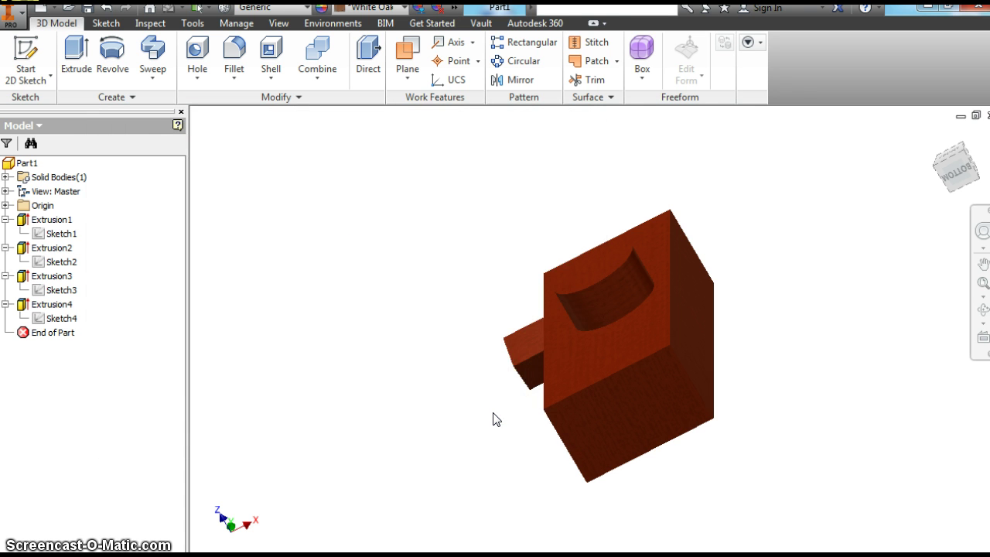